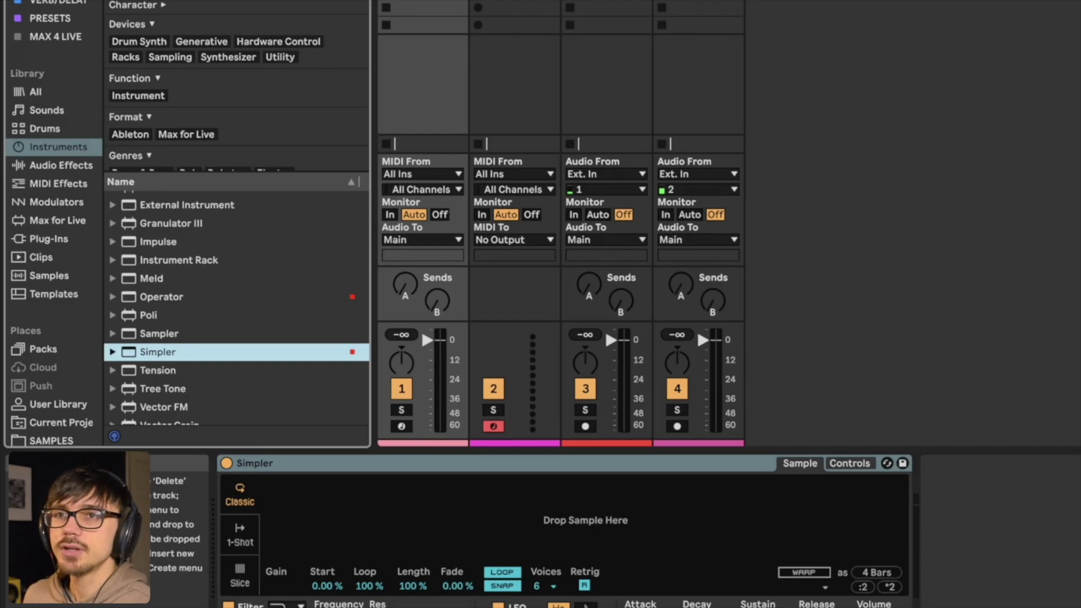
# - Delete the empty Simpler device from MIDI track 2
pyautogui.press('Delete')
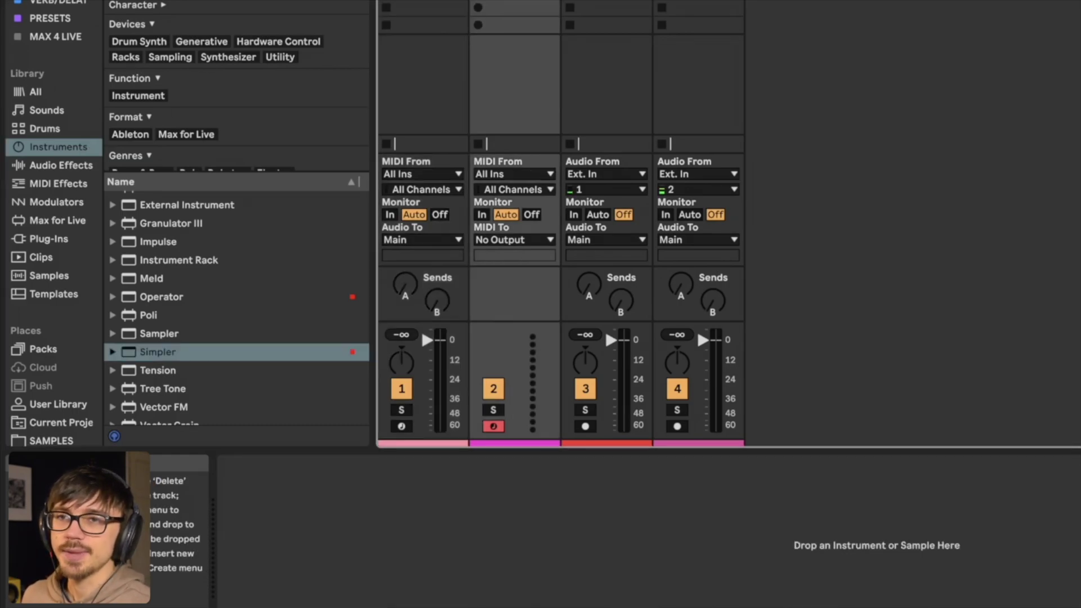
# - Load a Drum Rack from the browser's Instruments onto track 2
pyautogui.click(50, 128)
pyautogui.click(56, 147)
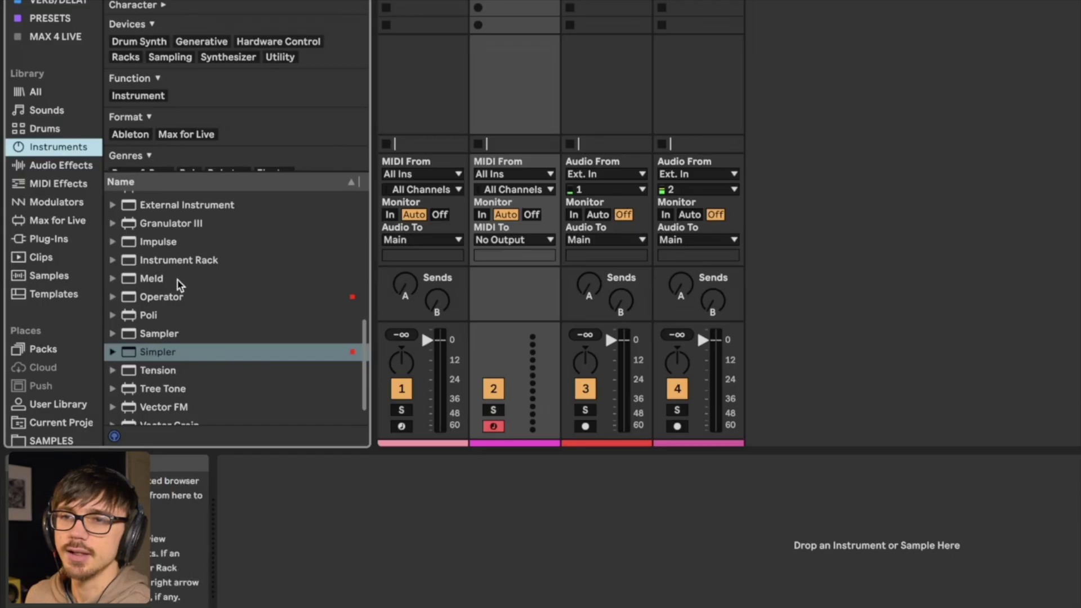
pyautogui.scroll(6, 177, 284)
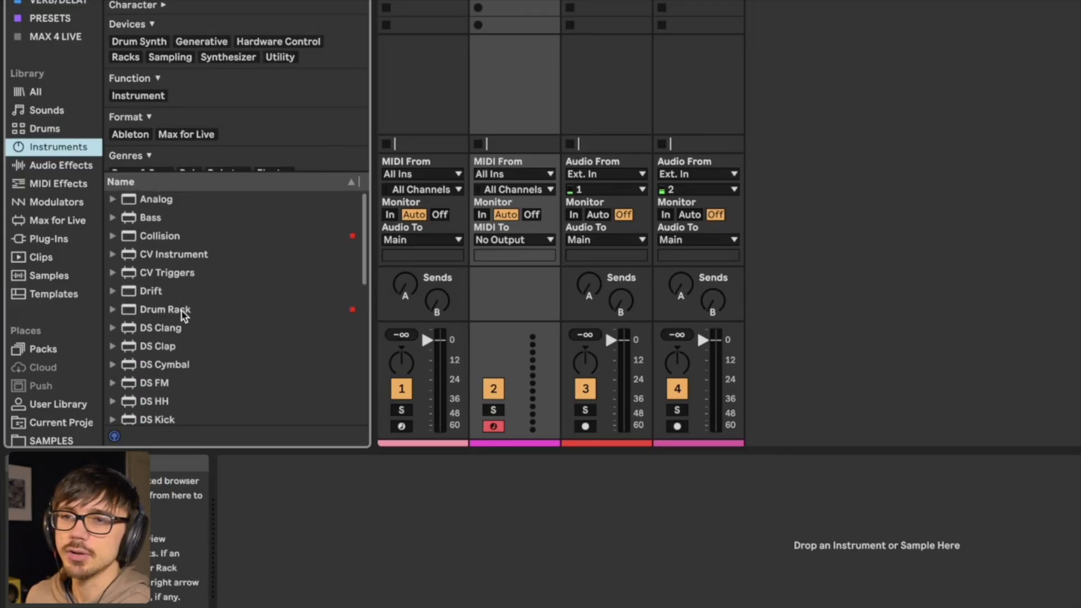
pyautogui.doubleClick(169, 311)
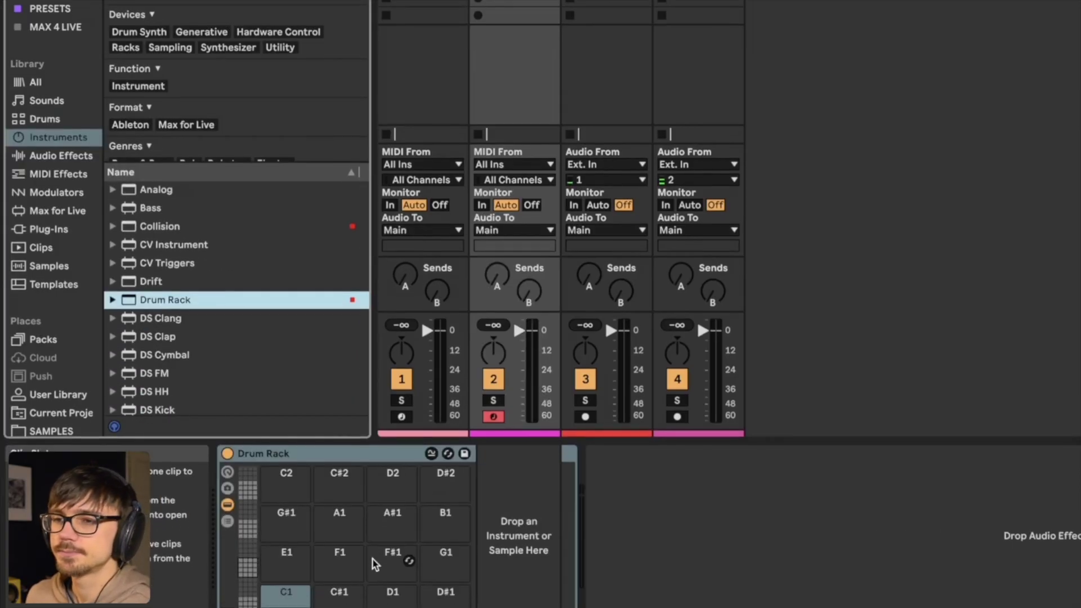
# - Hot-swap pad C1 to 9inz Closed hat 2.aif and select its Simpler
pyautogui.click(303, 607)
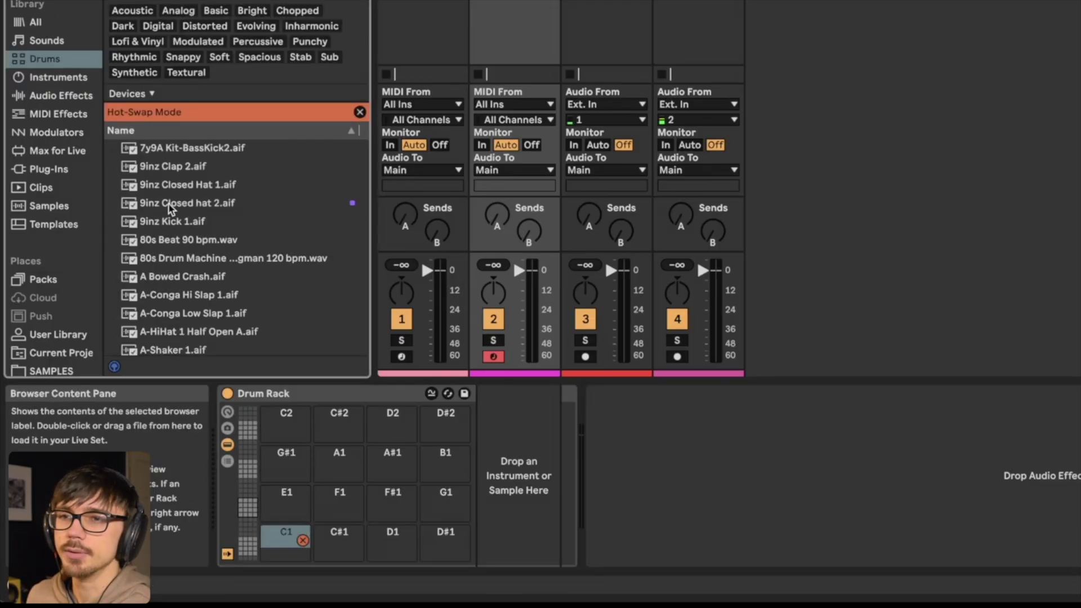
pyautogui.doubleClick(187, 202)
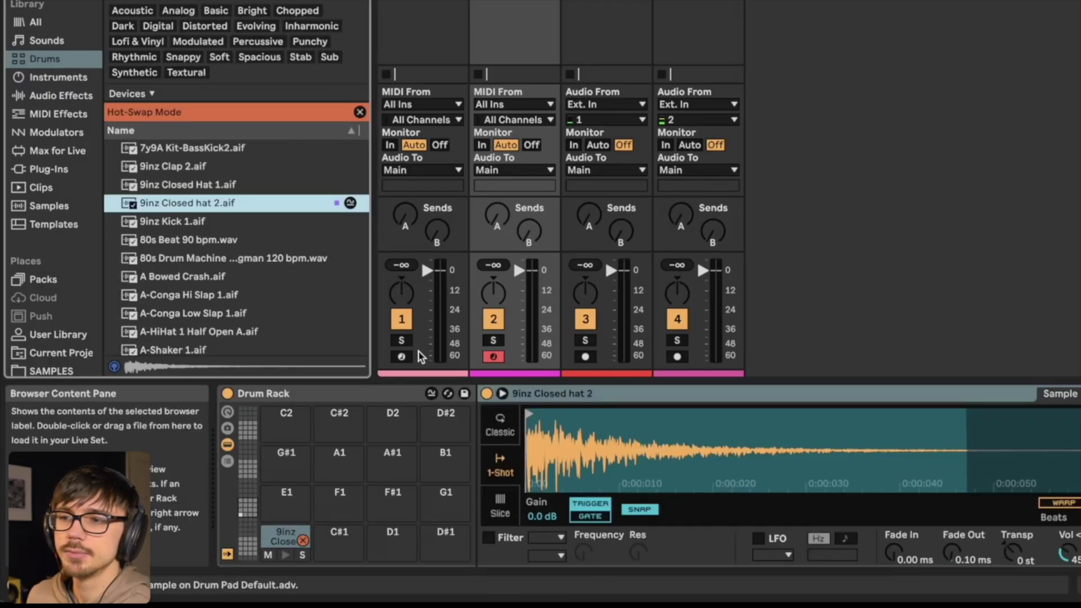
pyautogui.click(283, 542)
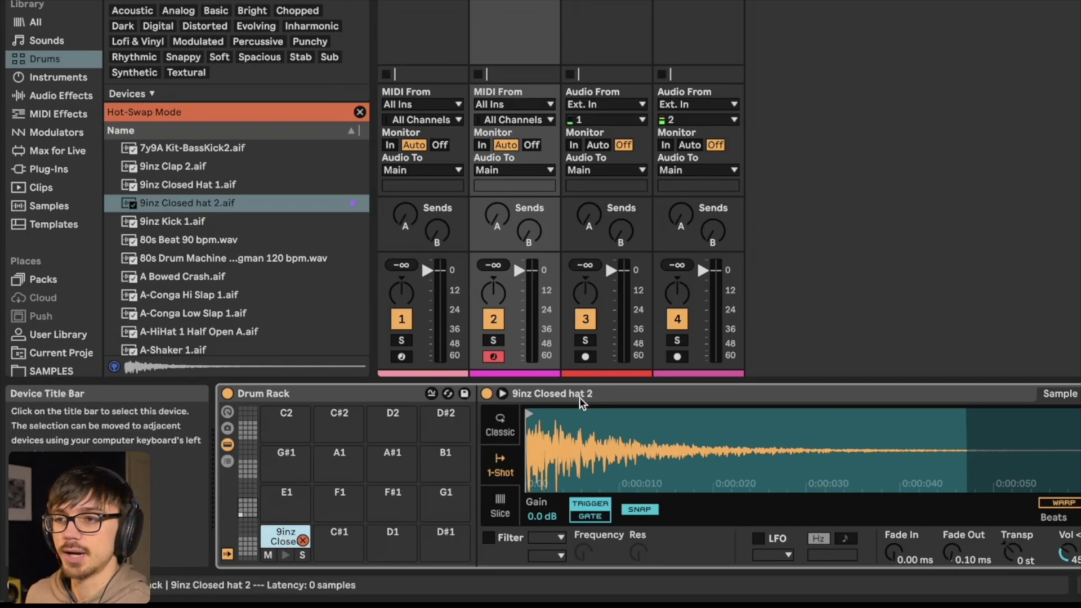
pyautogui.click(538, 394)
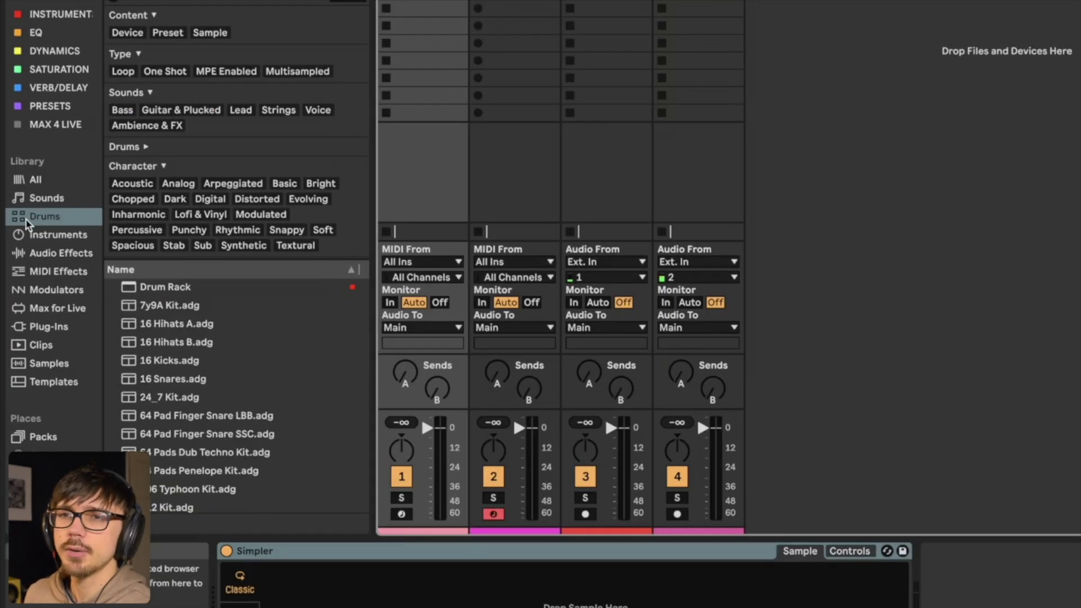
# - Load a new empty Simpler onto the track and switch it to 1-Shot playback
pyautogui.click(35, 235)
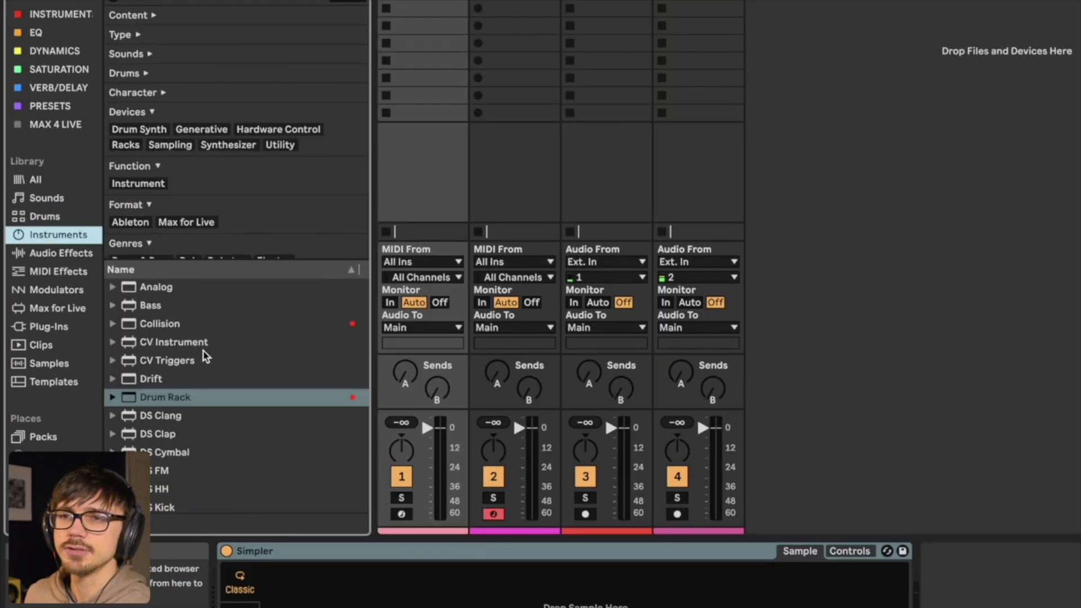
pyautogui.scroll(-10, 205, 360)
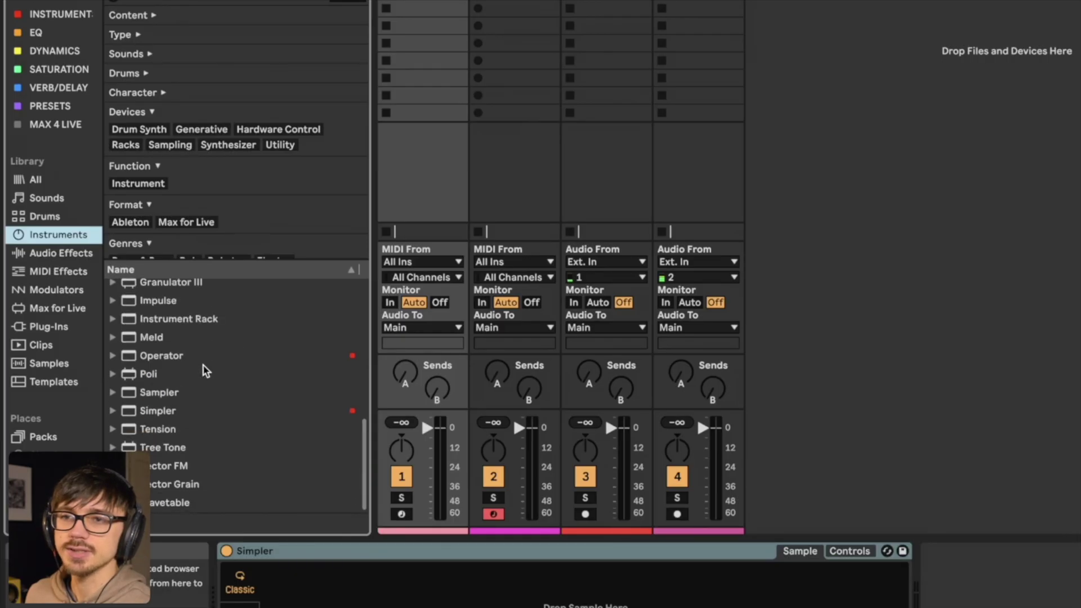
pyautogui.click(169, 414)
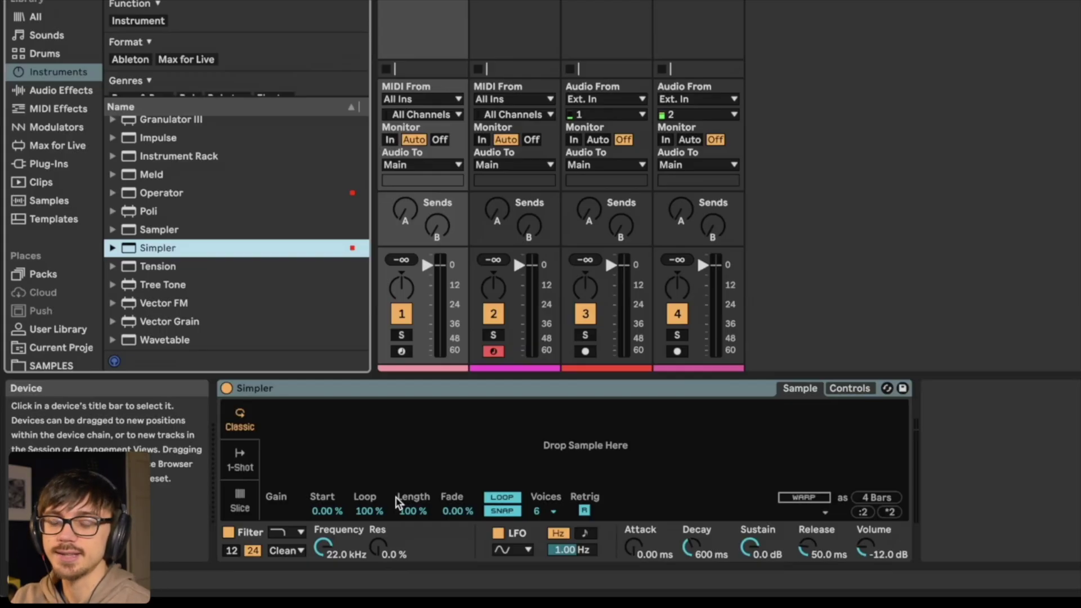
pyautogui.click(240, 460)
pyautogui.click(265, 388)
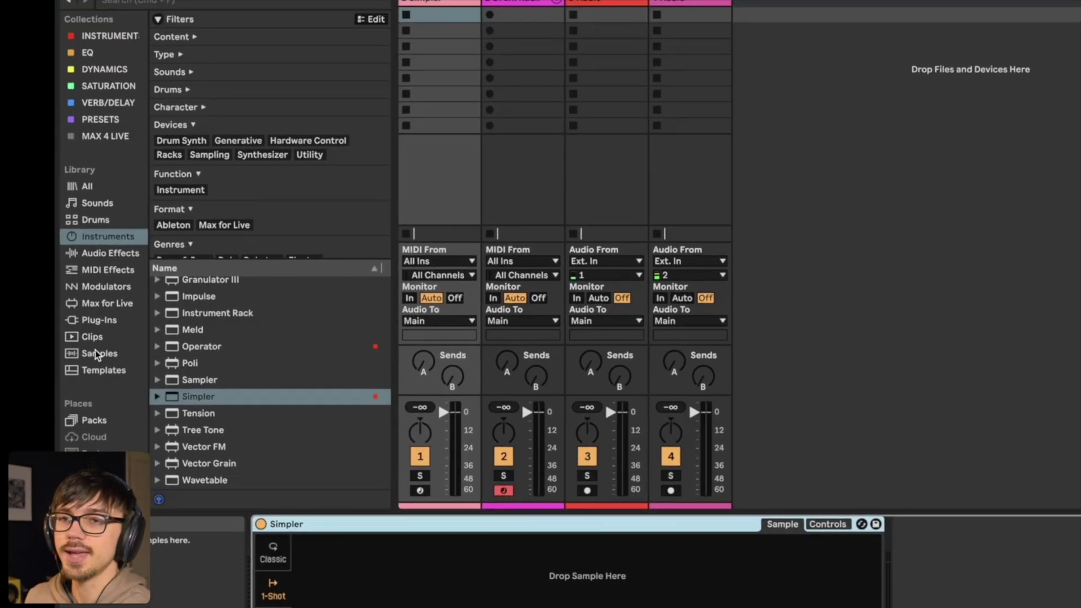
# - Filter the Library's Samples to One Shot and Guitar & Plucked, dropping the Loops filter
pyautogui.click(95, 353)
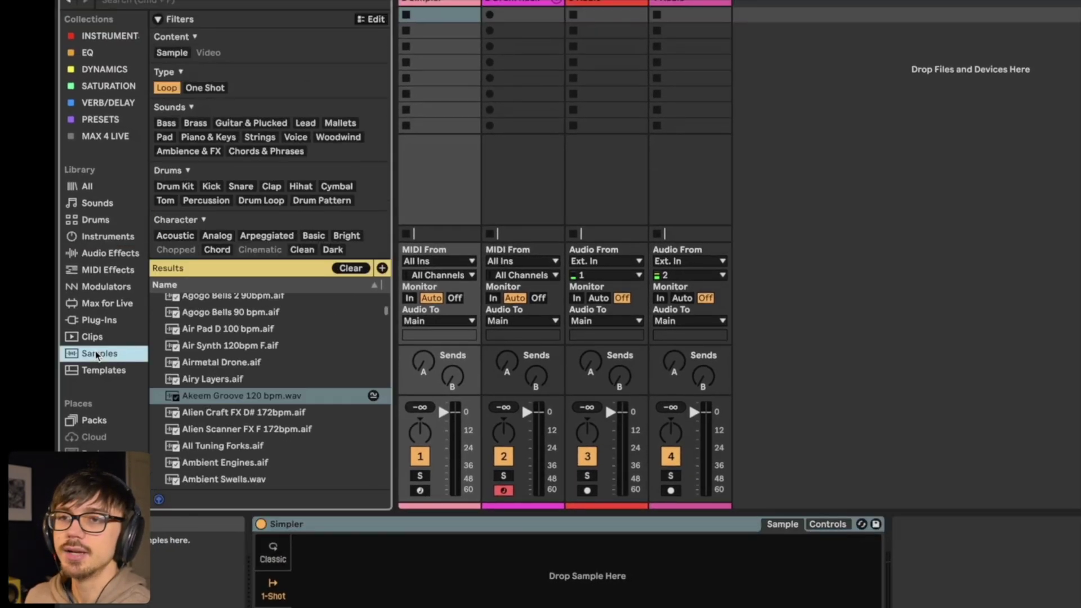
pyautogui.click(167, 89)
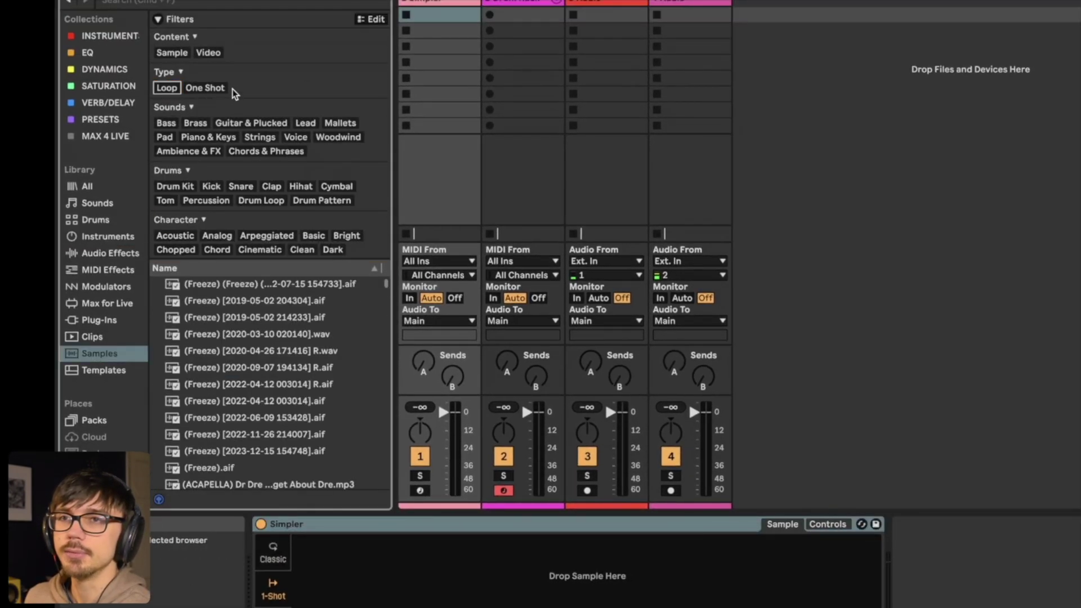
pyautogui.click(205, 89)
pyautogui.scroll(-2, 237, 90)
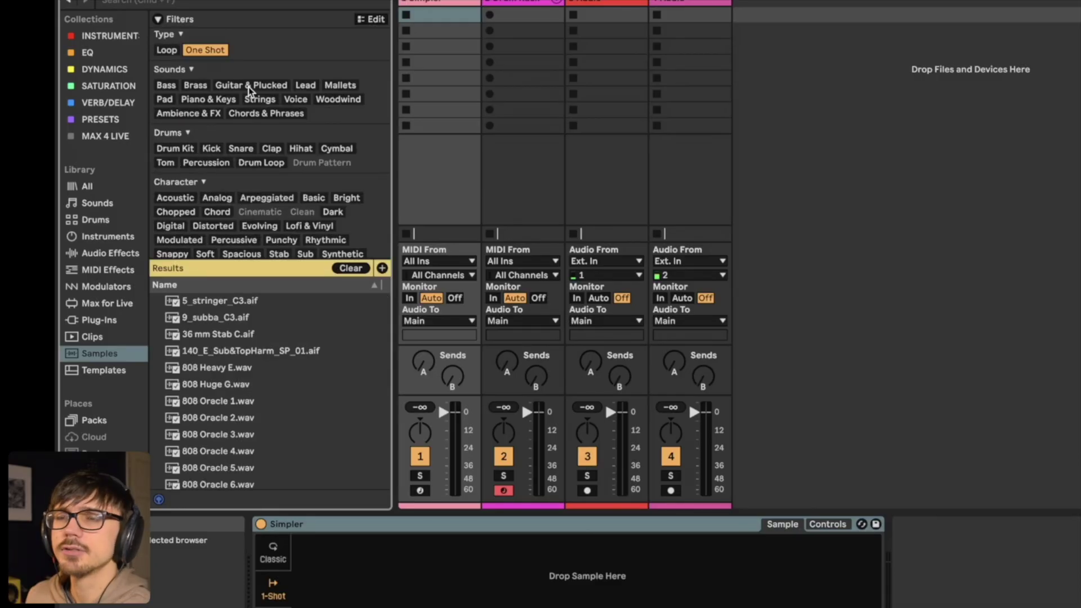
pyautogui.click(247, 85)
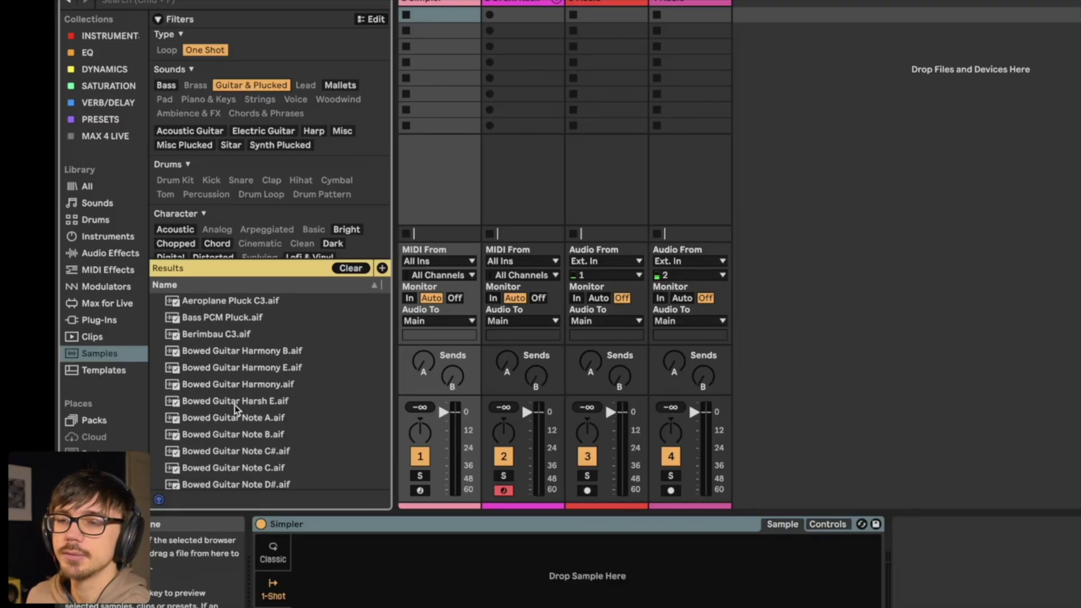
# - Audition Bowed Guitar, Berimbau and Guitar Acoustic C3 samples, loading Guitar Acoustic C3.aif into Simpler
pyautogui.click(232, 419)
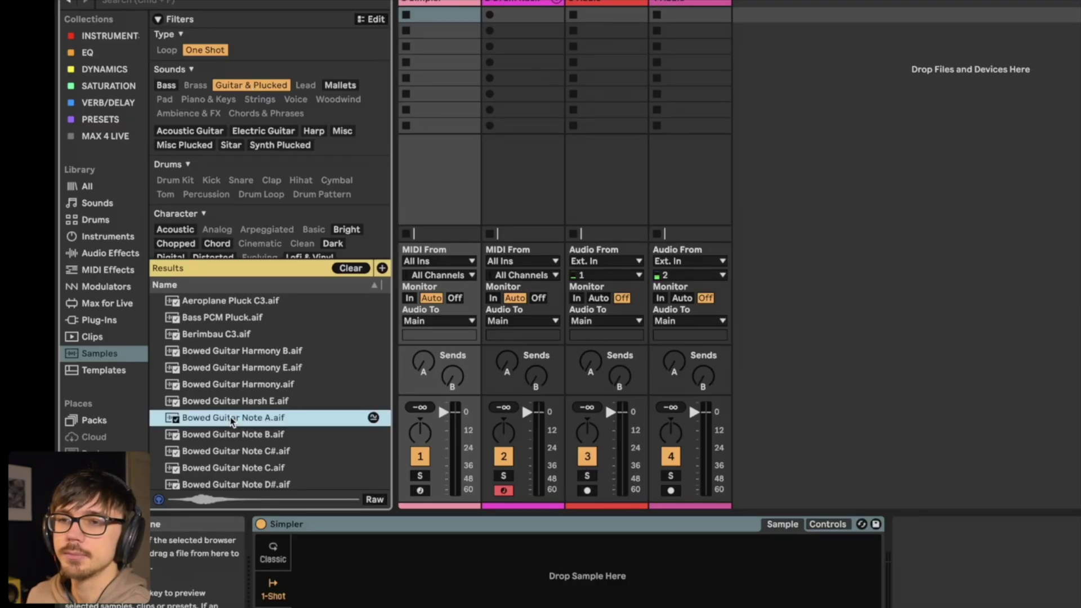
pyautogui.click(235, 449)
pyautogui.click(246, 368)
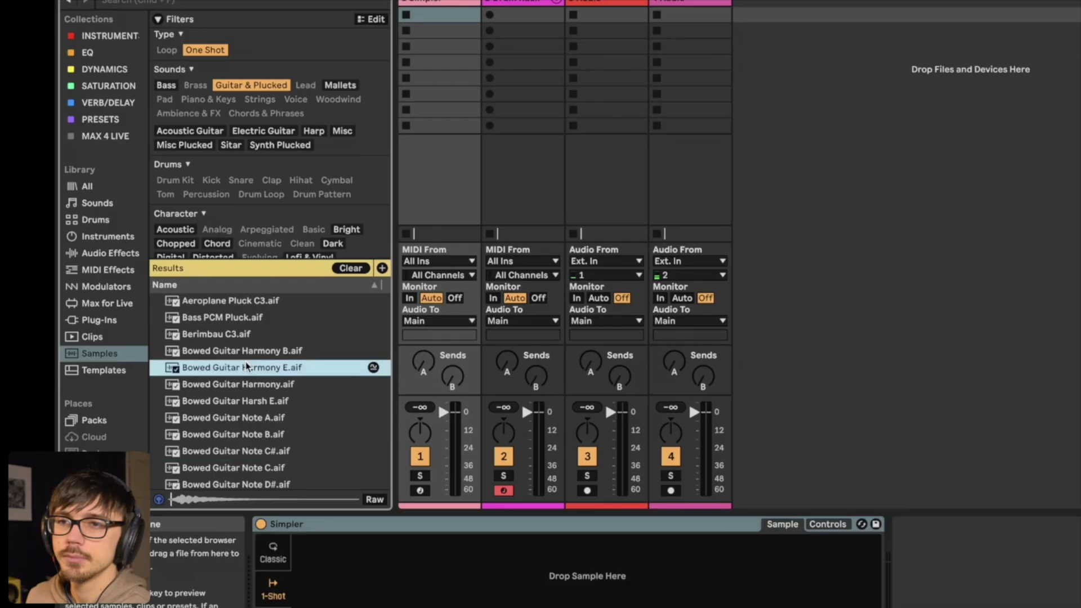
pyautogui.click(231, 338)
pyautogui.scroll(-8, 239, 357)
pyautogui.click(239, 394)
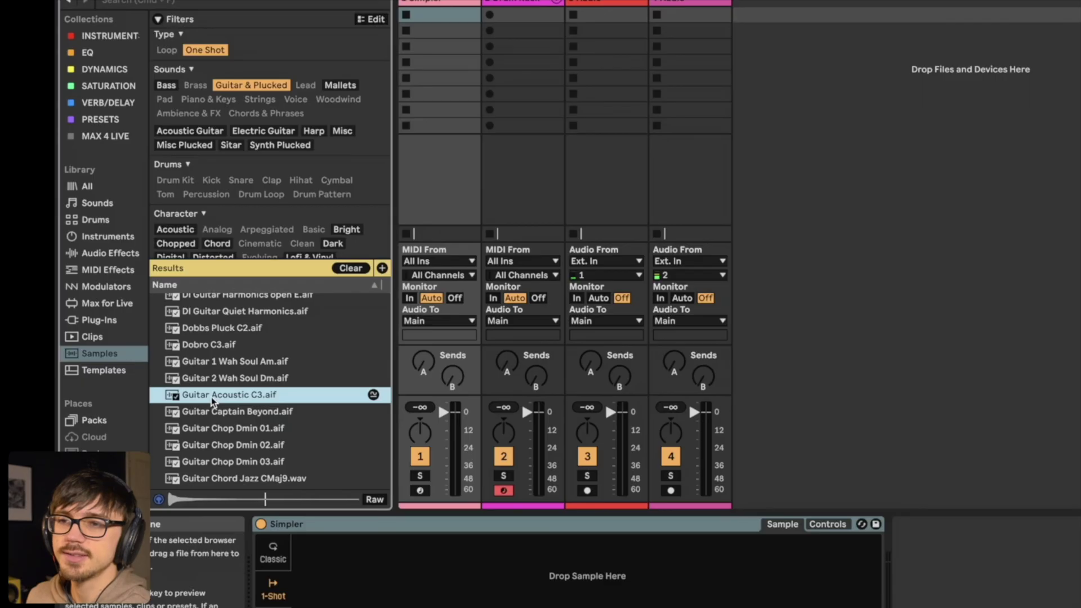
pyautogui.moveTo(214, 399); pyautogui.dragTo(555, 575)
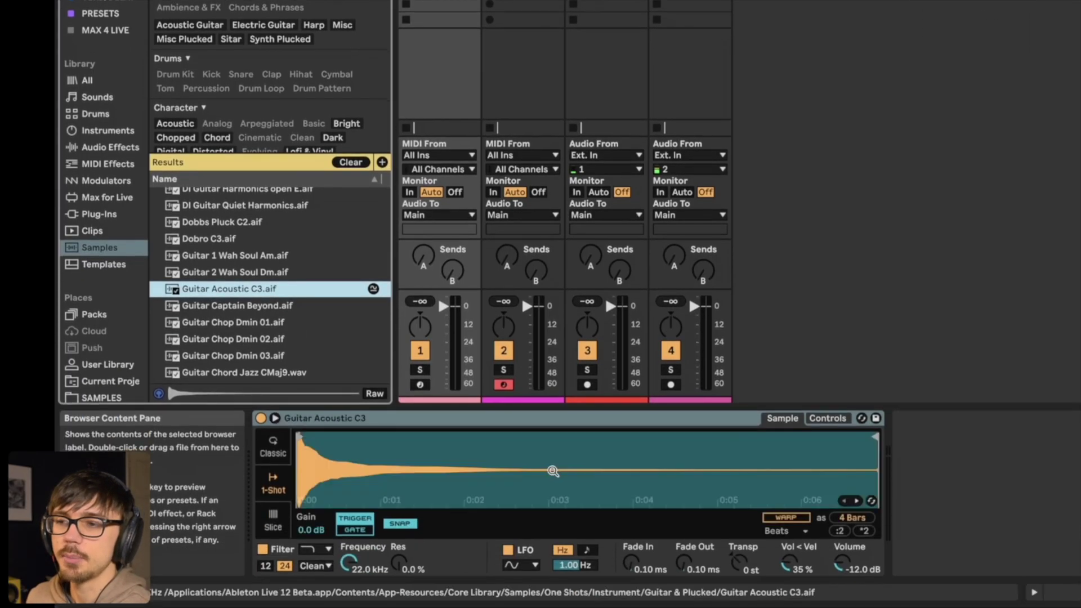
# - Scroll back up the sample results and audition DI Guitar Gm7.aif
pyautogui.scroll(5, 304, 262)
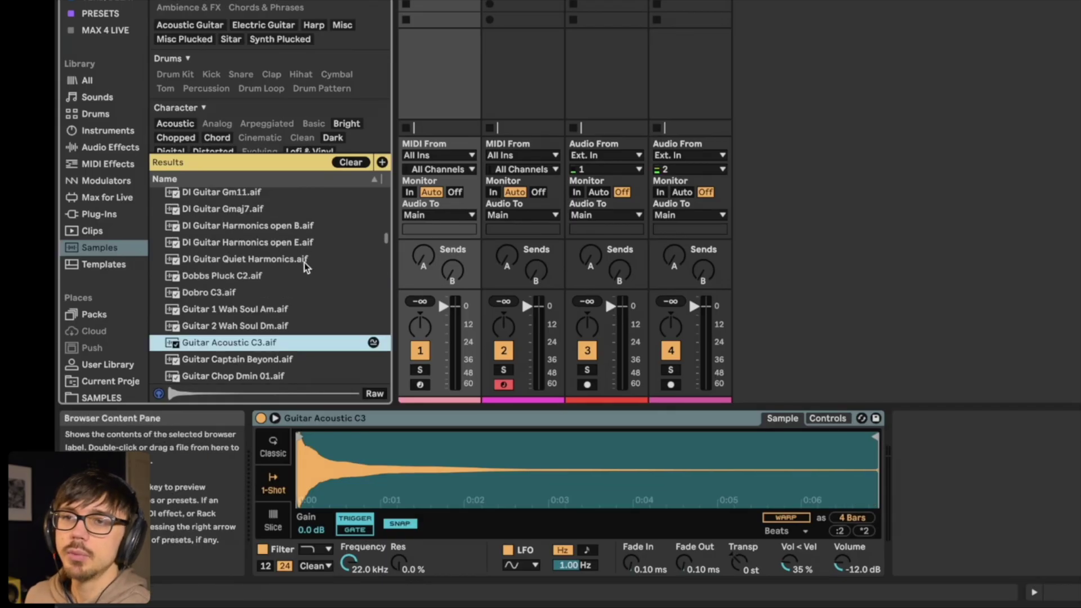
pyautogui.scroll(2, 281, 270)
pyautogui.scroll(1, 215, 276)
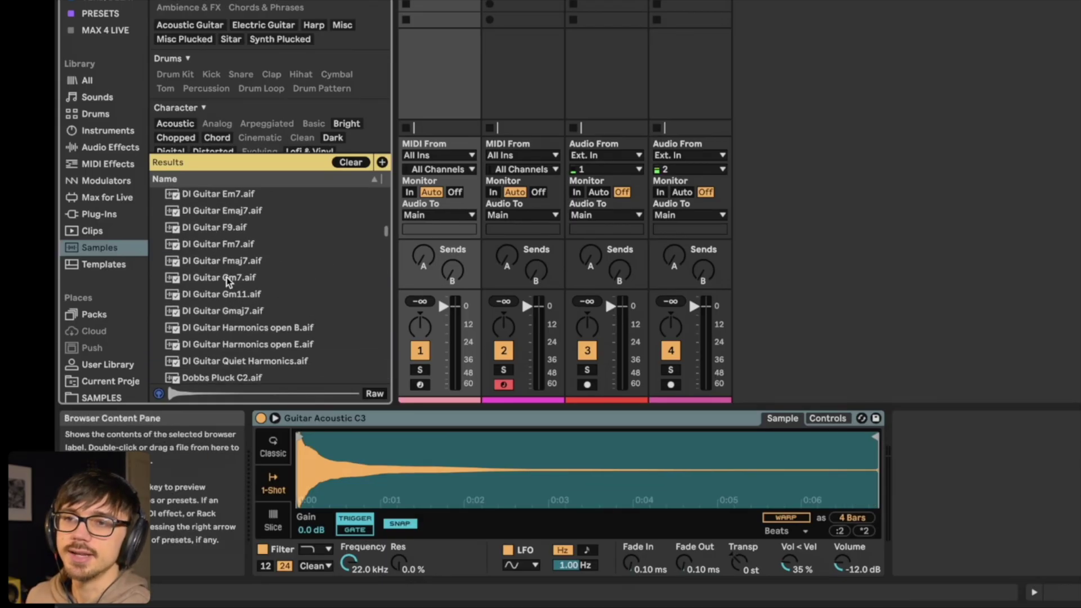
pyautogui.click(227, 278)
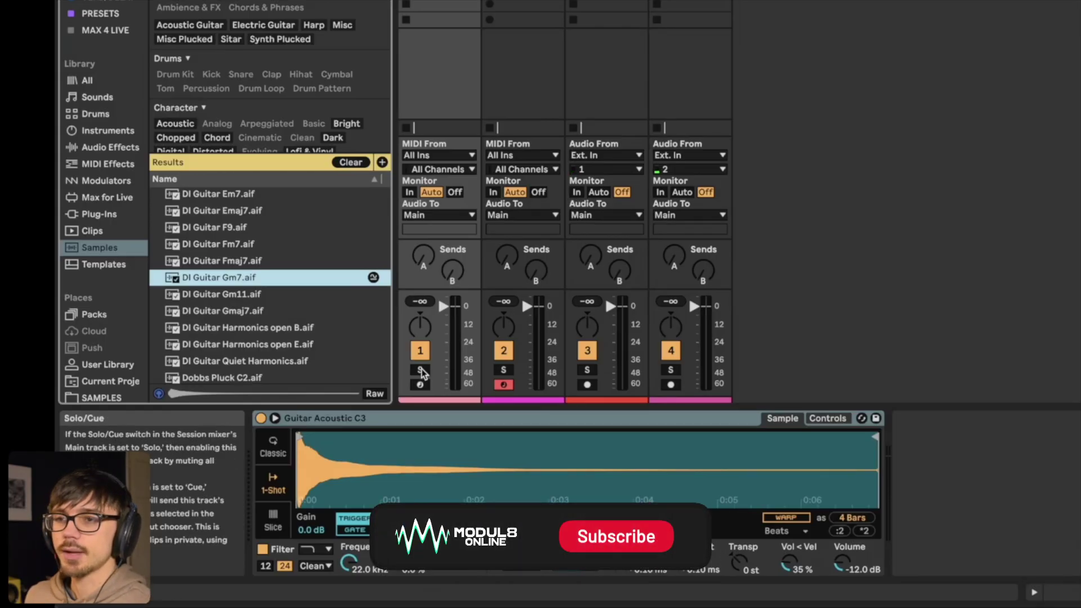
# - Arm track 1 for recording and switch Simpler to Classic playback mode
pyautogui.click(273, 485)
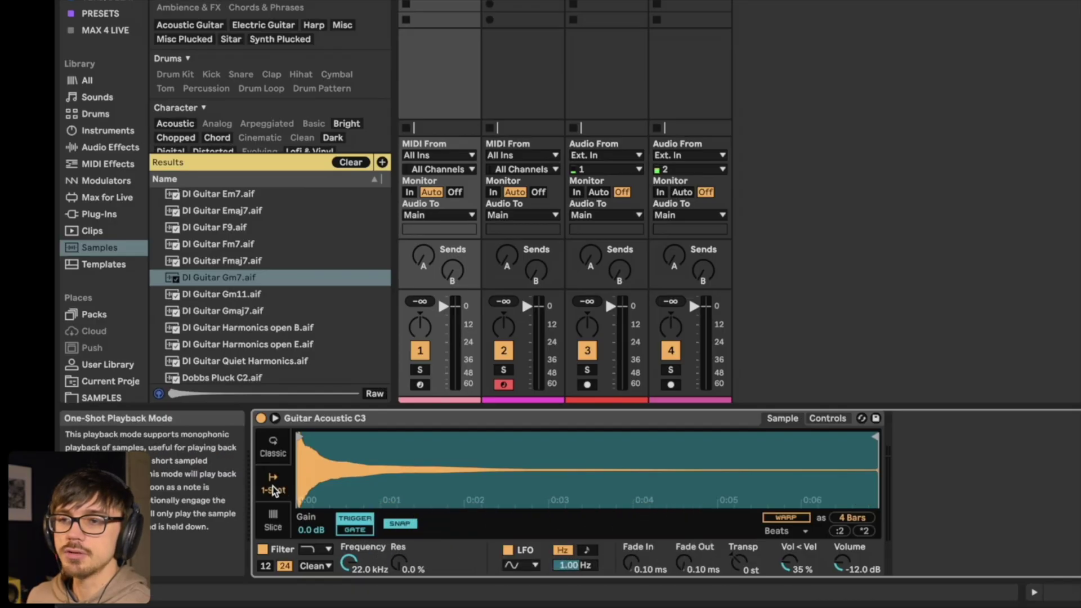
pyautogui.click(419, 384)
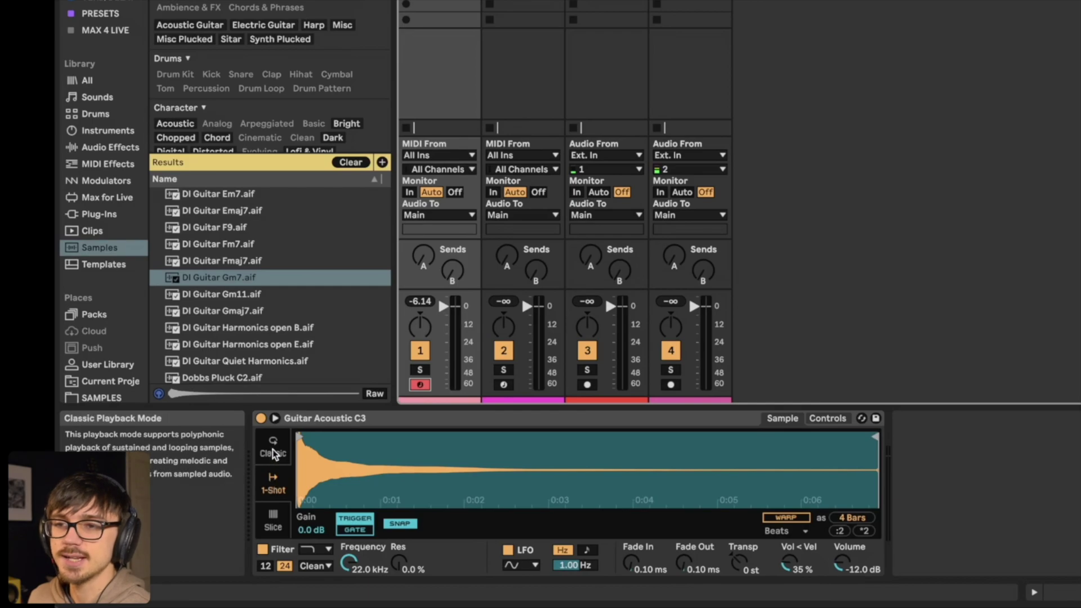
pyautogui.click(272, 451)
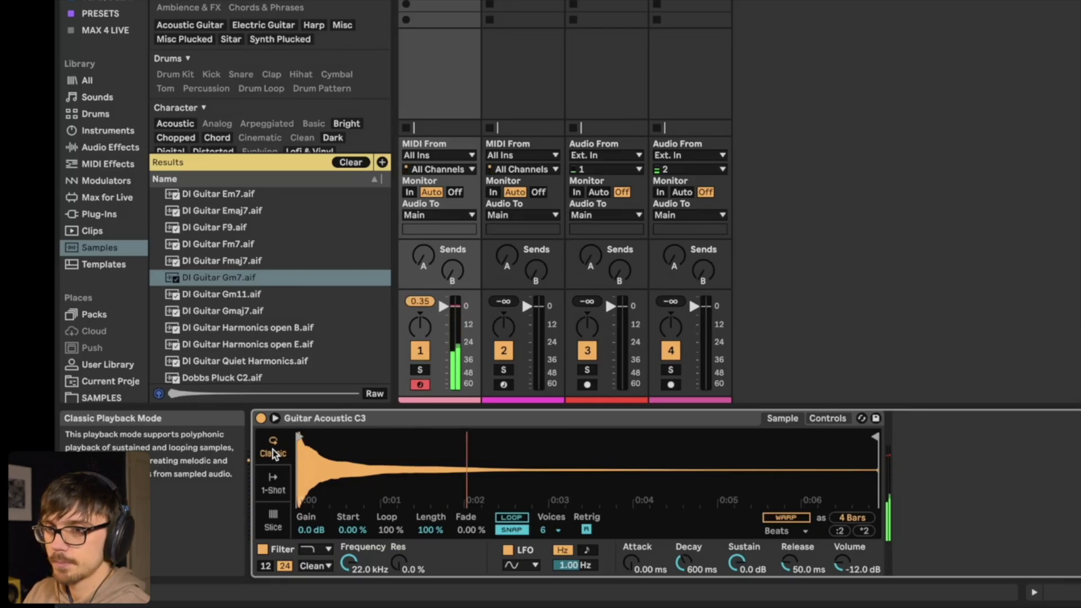
# - Keep Simpler's Voices polyphony at 6 from the voice-count dropdown
pyautogui.click(551, 532)
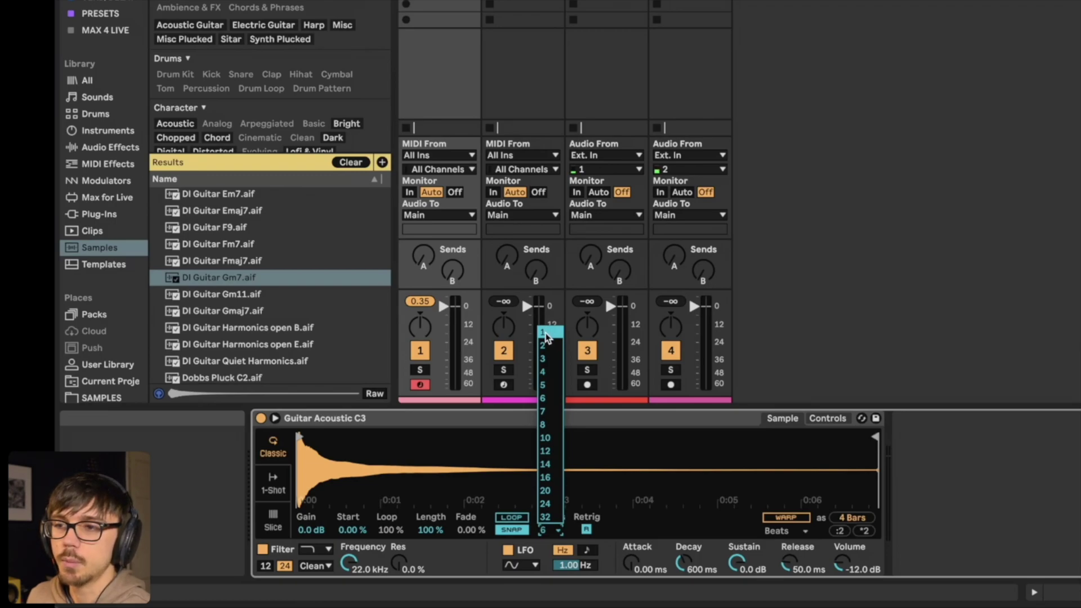
pyautogui.click(543, 398)
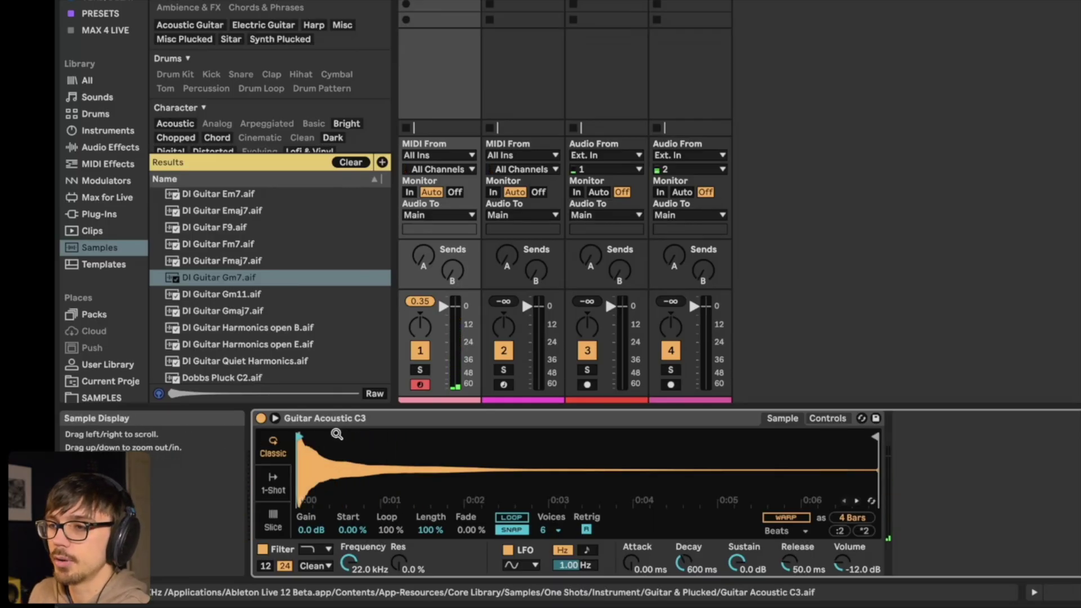
# - Test-move the sample end marker, return it to the sample's end, and enable LOOP
pyautogui.moveTo(852, 517); pyautogui.dragTo(852, 555)
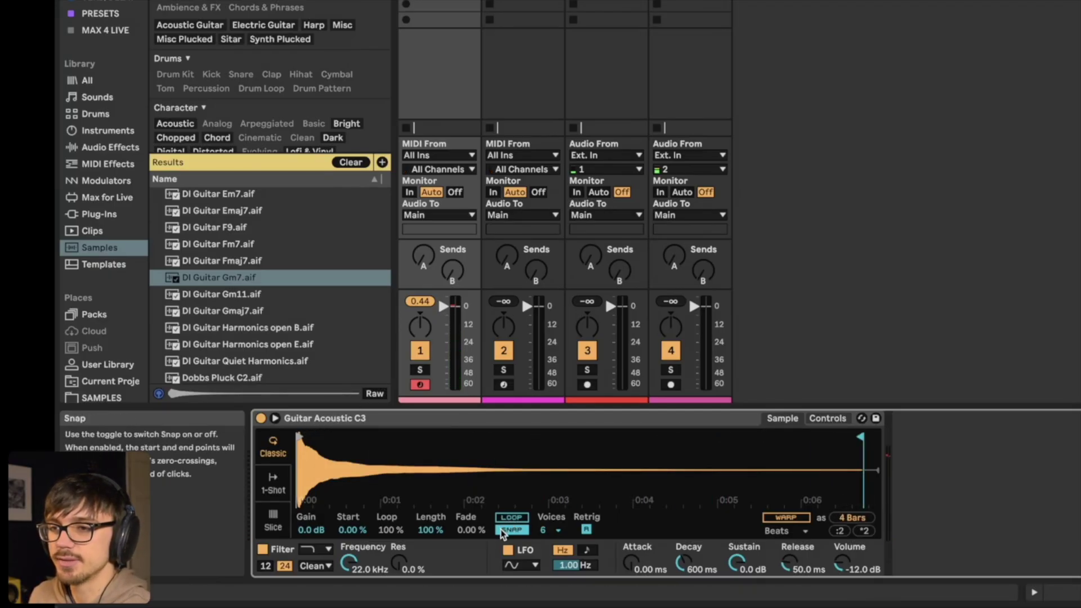
pyautogui.moveTo(860, 450)
pyautogui.mouseDown()
pyautogui.moveTo(476, 452)
pyautogui.moveTo(461, 495)
pyautogui.mouseUp()
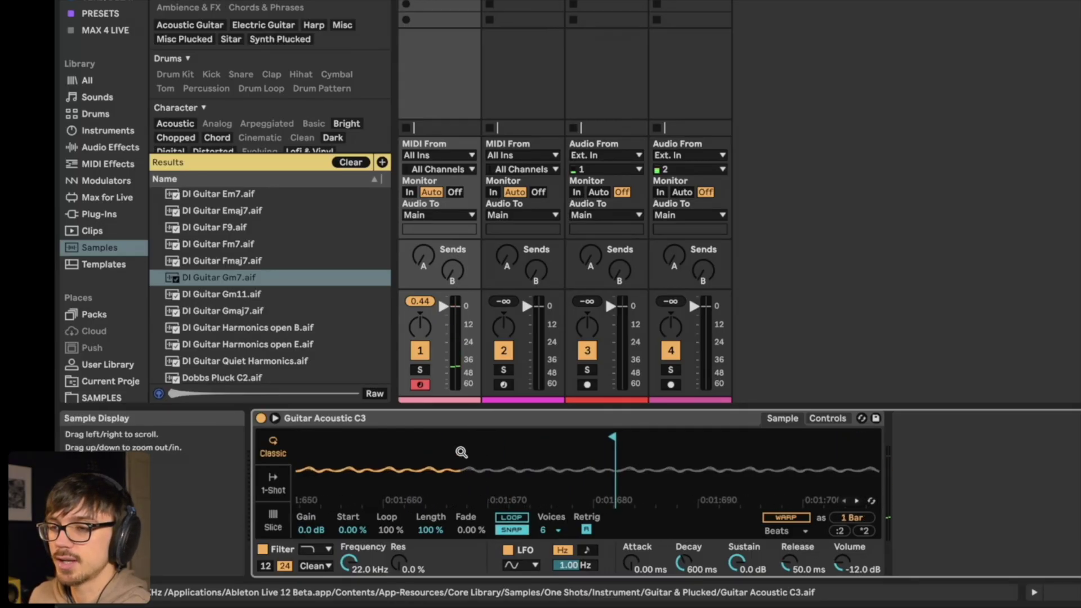
pyautogui.moveTo(441, 473); pyautogui.dragTo(442, 405)
pyautogui.moveTo(434, 441); pyautogui.dragTo(795, 442)
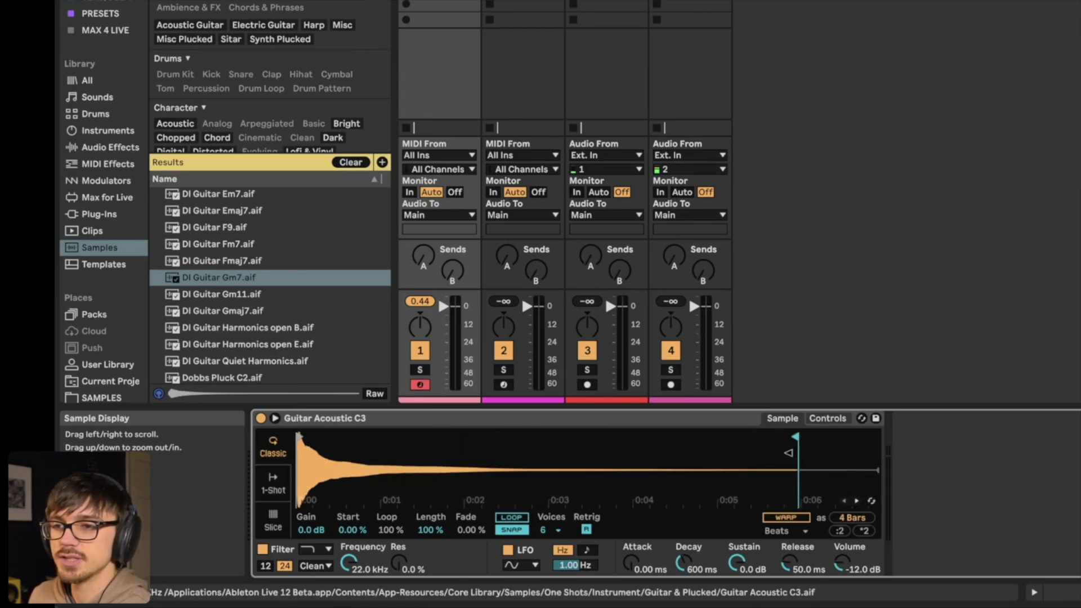
pyautogui.click(511, 517)
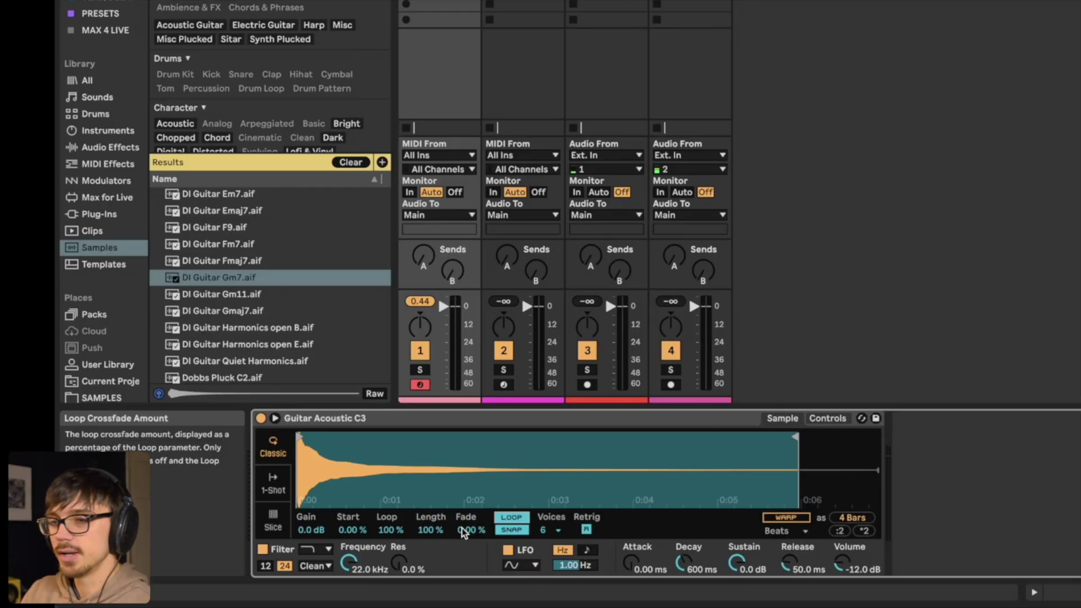
# - Play the sample three times with the A key, then turn on WARP
pyautogui.press('a')
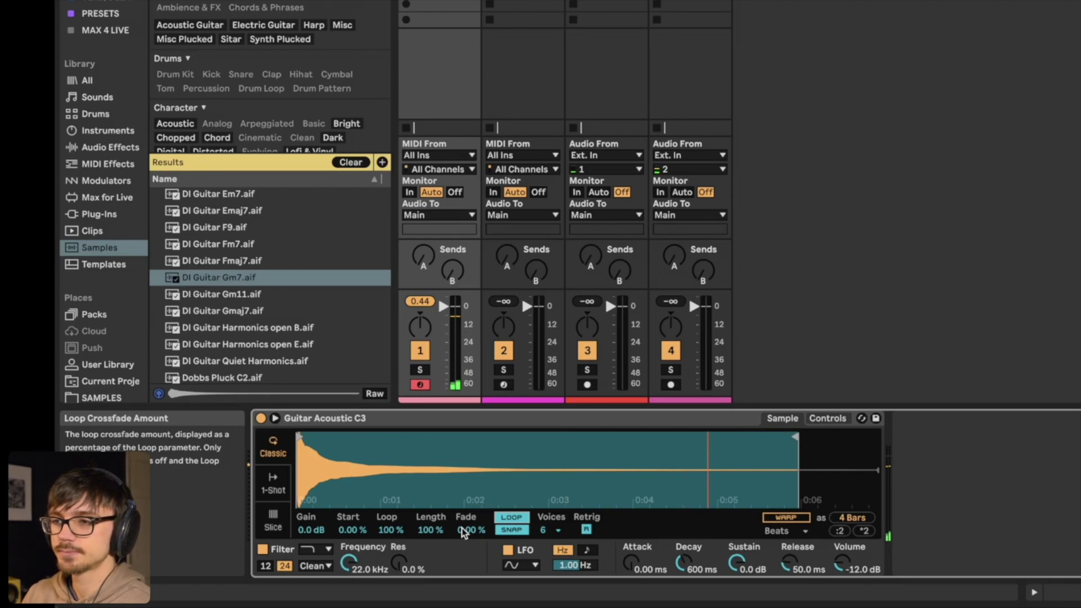
pyautogui.press('a')
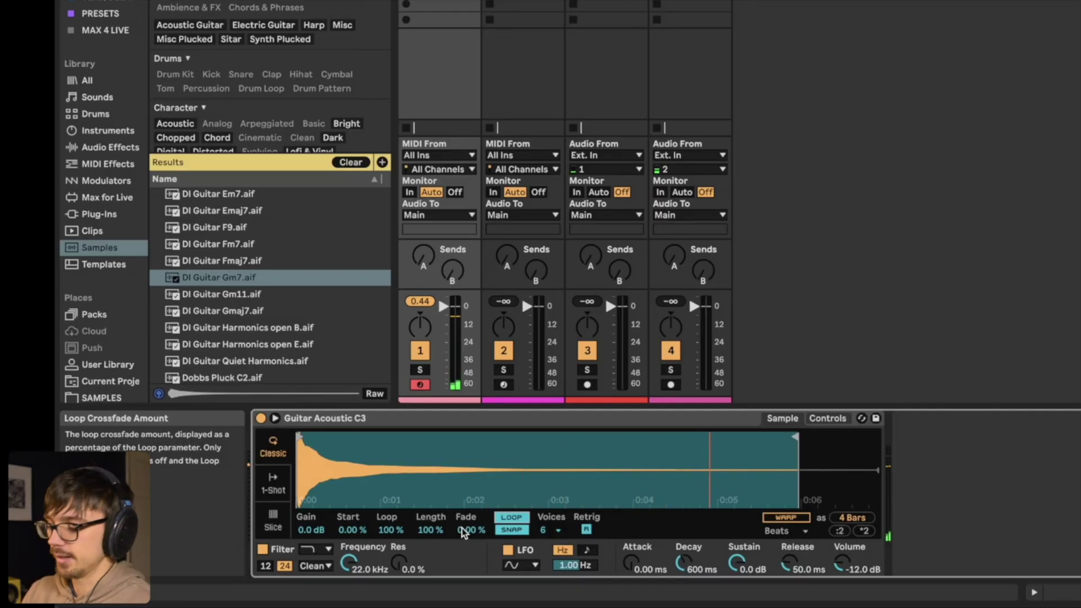
pyautogui.press('a')
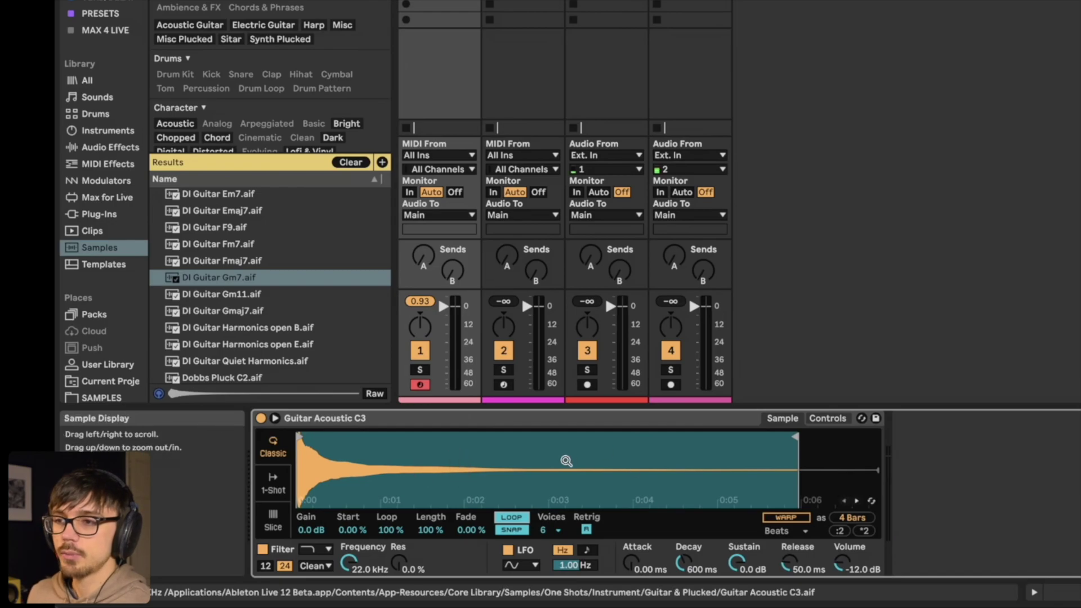
pyautogui.click(787, 517)
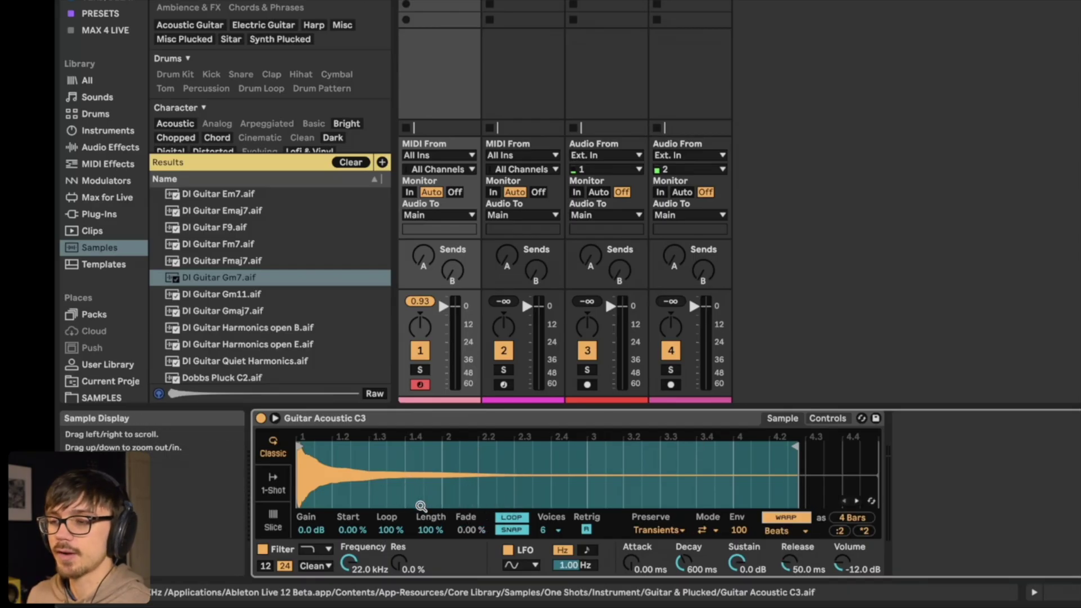
# - Set the warp mode to Complex and double the tempo with *2 to fill 4 bars
pyautogui.click(773, 530)
pyautogui.click(775, 506)
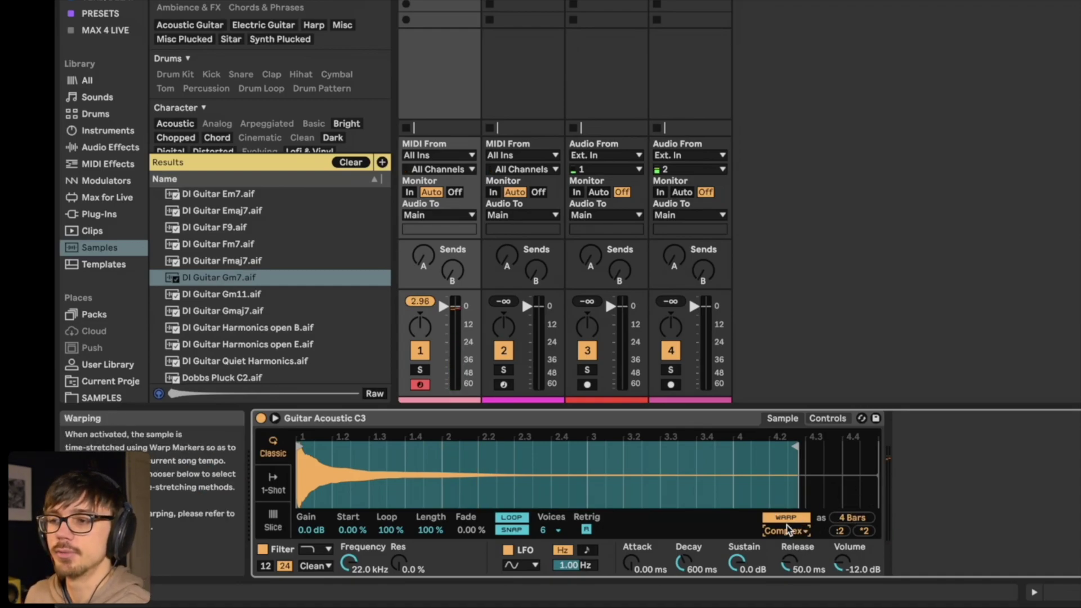
pyautogui.click(863, 530)
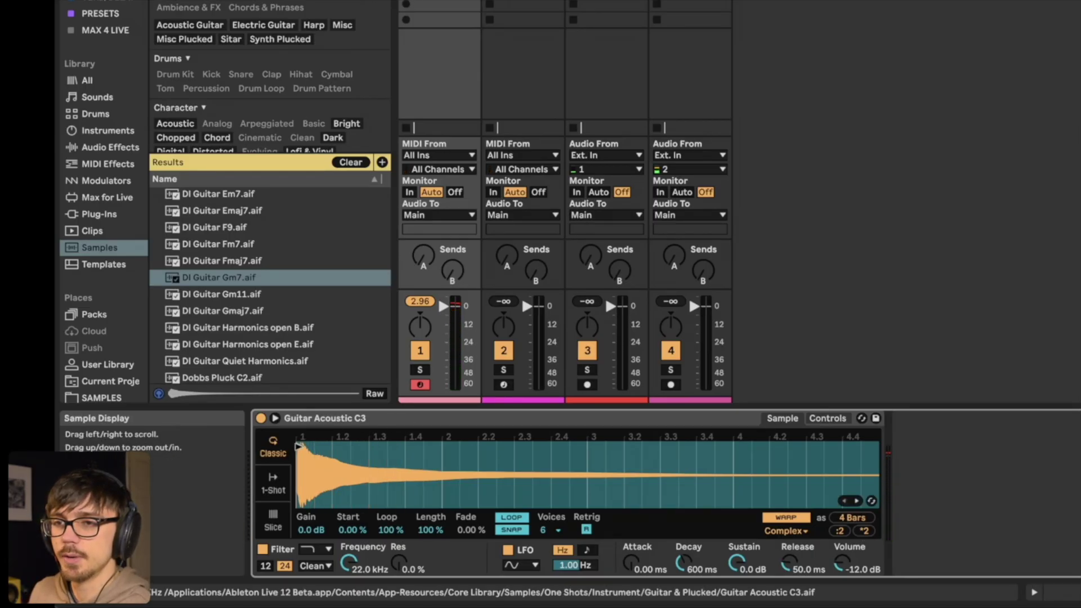
pyautogui.moveTo(298, 445); pyautogui.dragTo(318, 446)
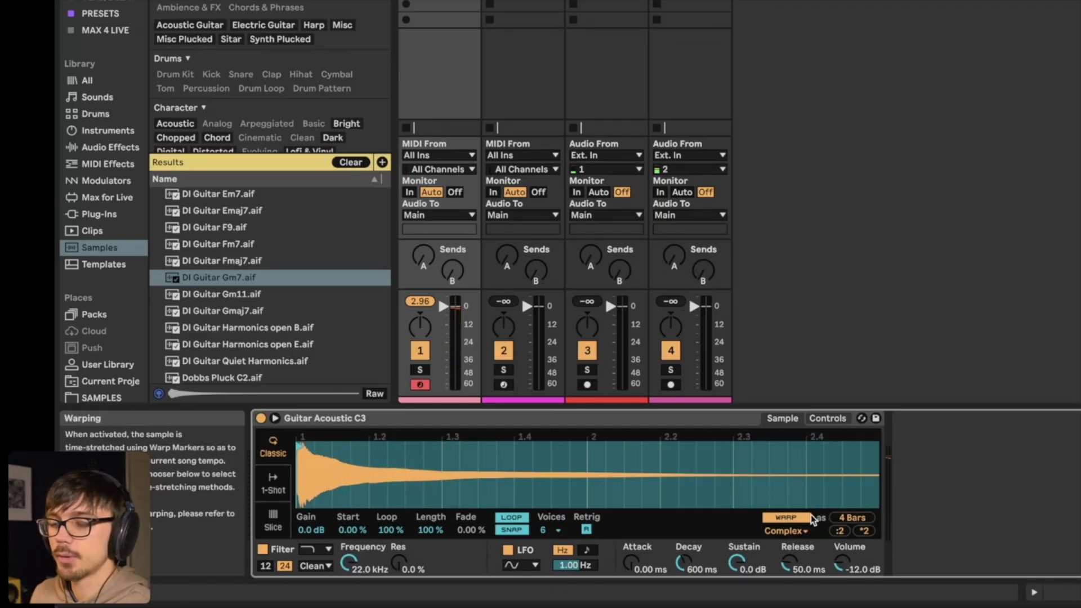
# - Turn warping off and zoom in and out on the waveform
pyautogui.click(782, 516)
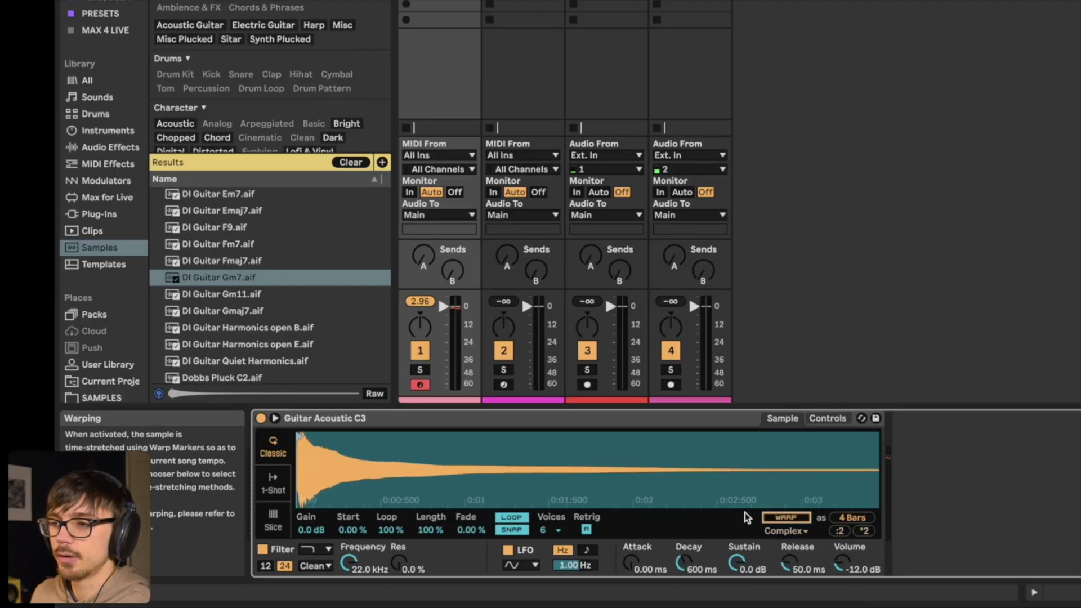
pyautogui.moveTo(684, 473); pyautogui.dragTo(658, 540)
pyautogui.moveTo(442, 473); pyautogui.dragTo(441, 439)
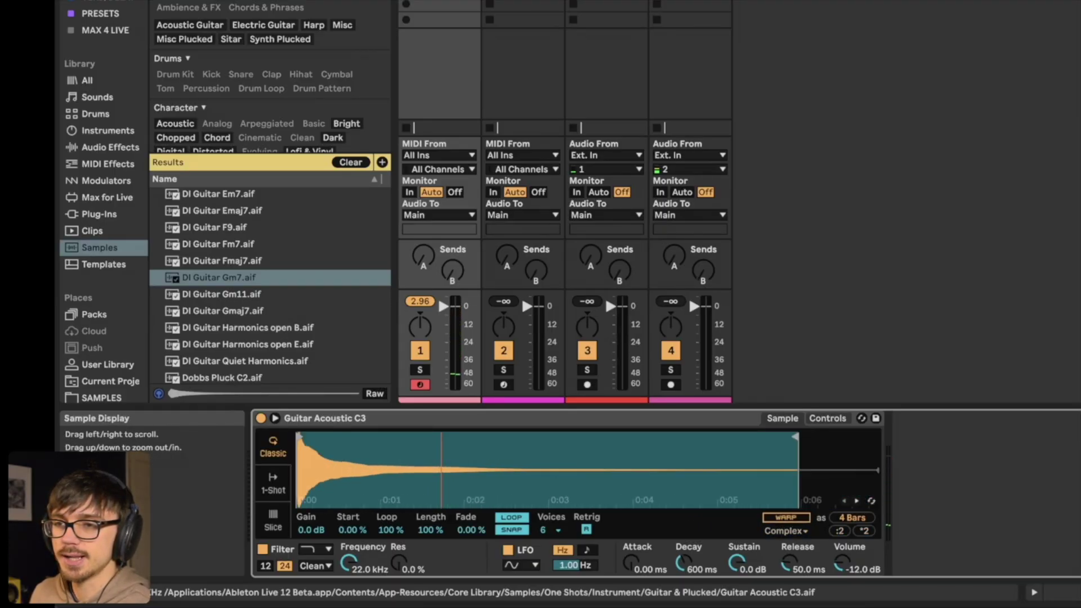
pyautogui.click(397, 454)
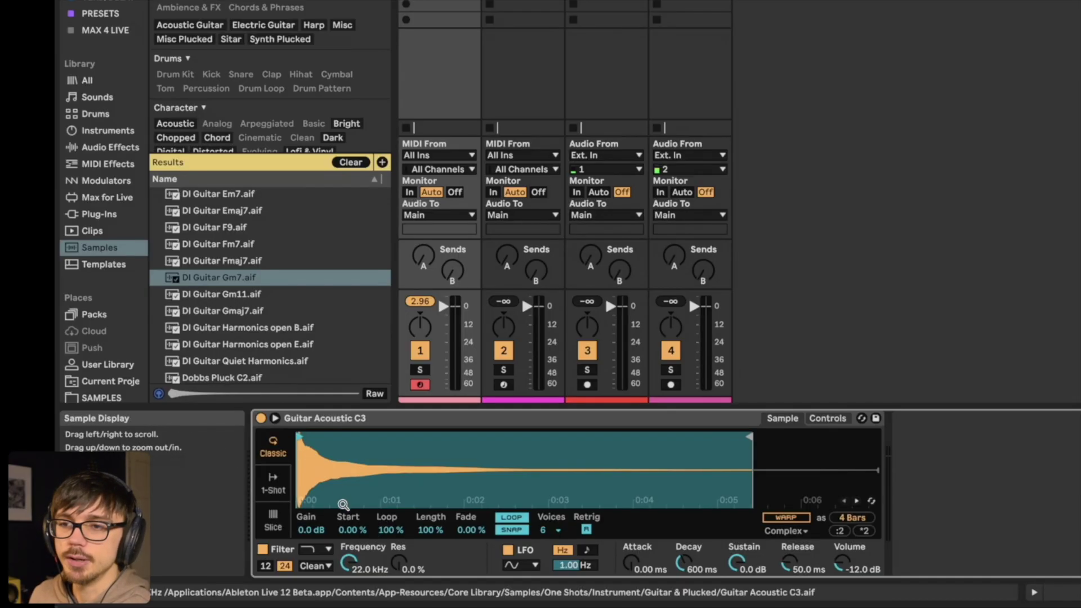
# - Reset Start to 0.00 %, keep Length at 100 %, and shorten Loop to 82.8 %
pyautogui.moveTo(350, 529); pyautogui.dragTo(350, 518)
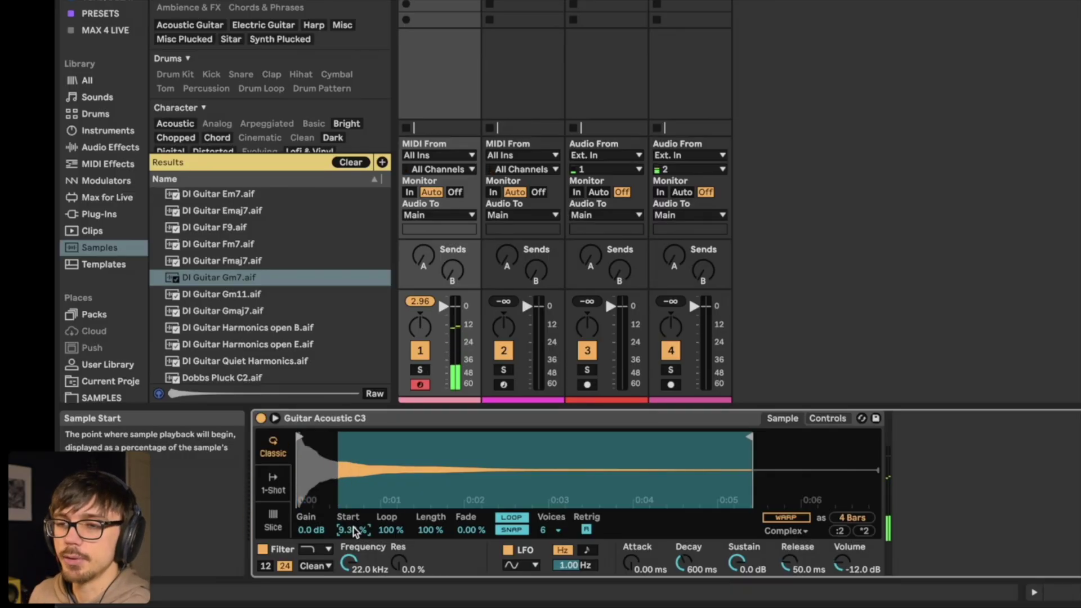
pyautogui.press('Delete')
pyautogui.moveTo(430, 529); pyautogui.dragTo(430, 560)
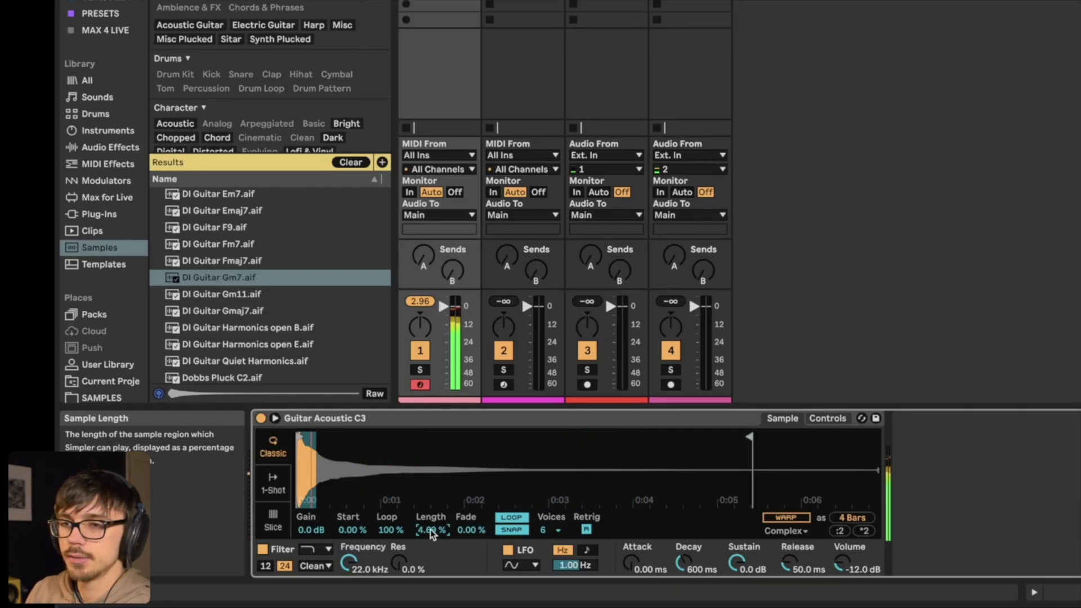
pyautogui.moveTo(430, 529); pyautogui.dragTo(430, 490)
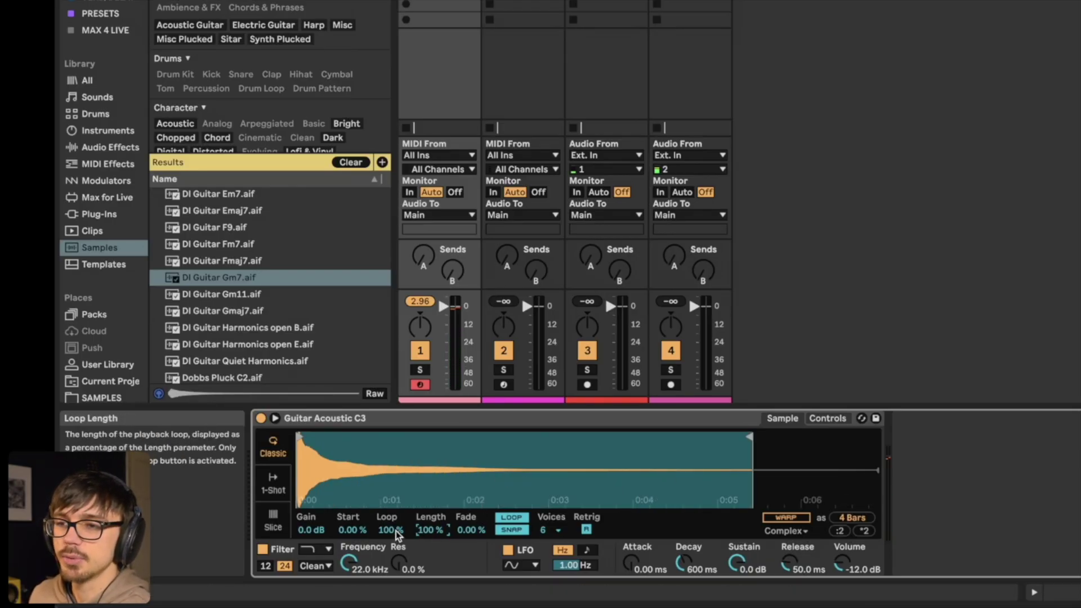
pyautogui.moveTo(393, 532); pyautogui.dragTo(444, 543)
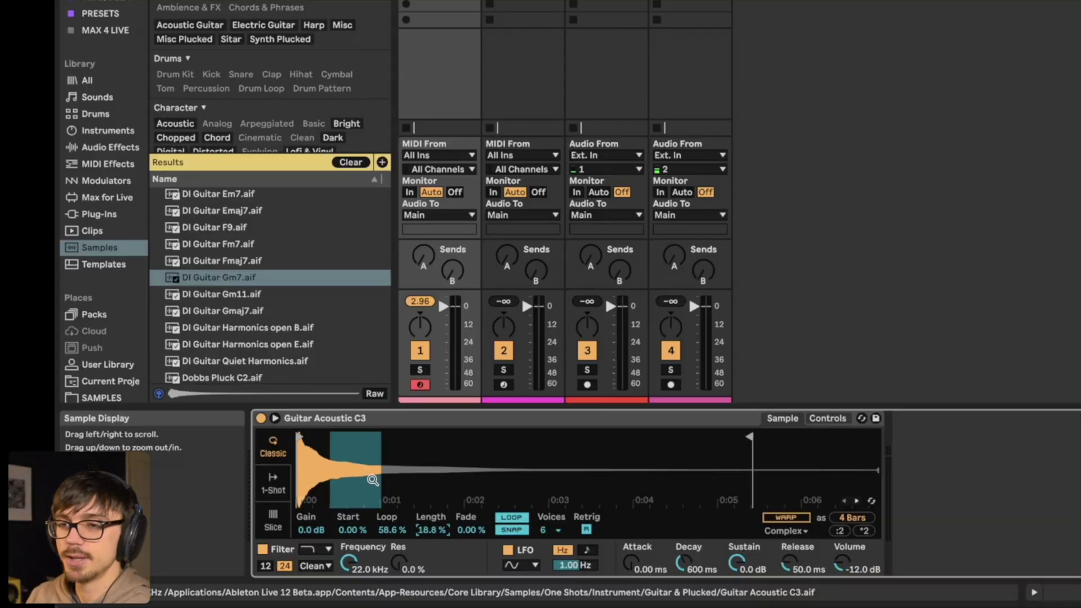
# - Toggle looping off and back on, then cut Length to 10.9 % and Loop to 31.2 %
pyautogui.click(512, 518)
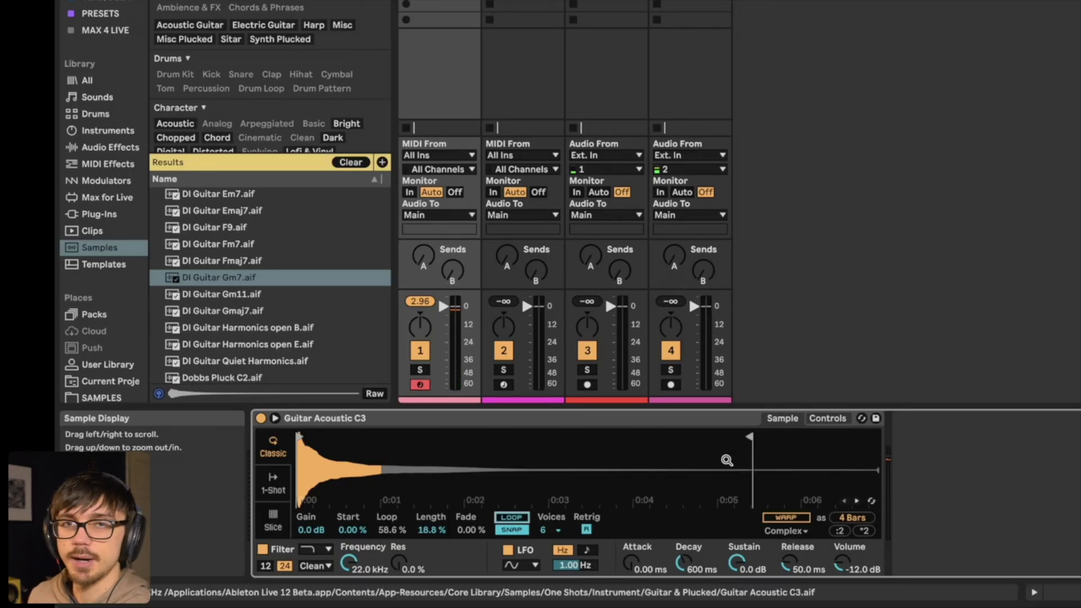
pyautogui.click(511, 517)
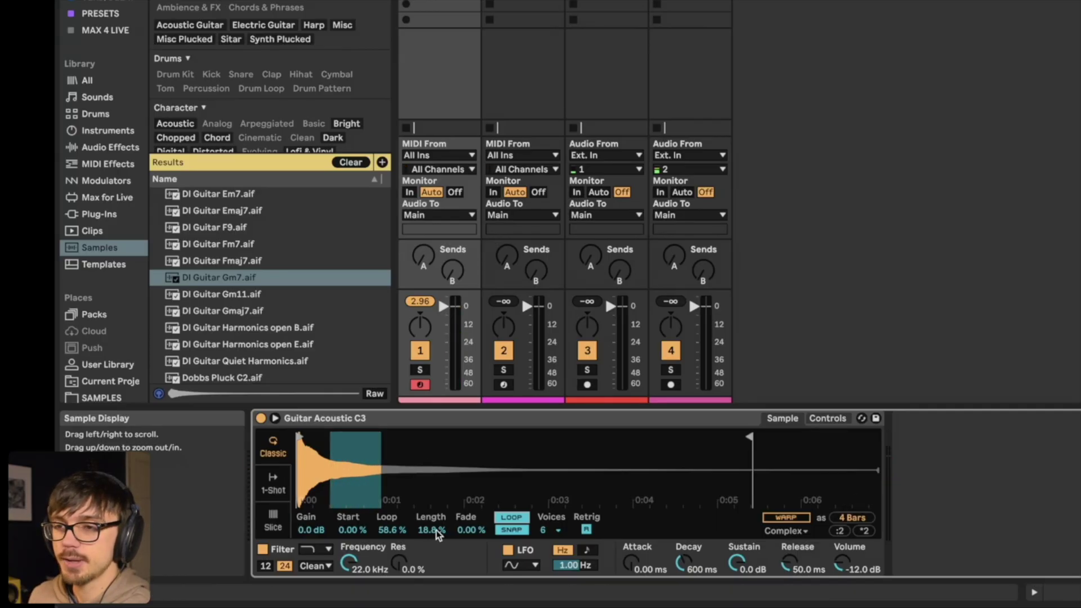
pyautogui.moveTo(431, 530); pyautogui.dragTo(404, 555)
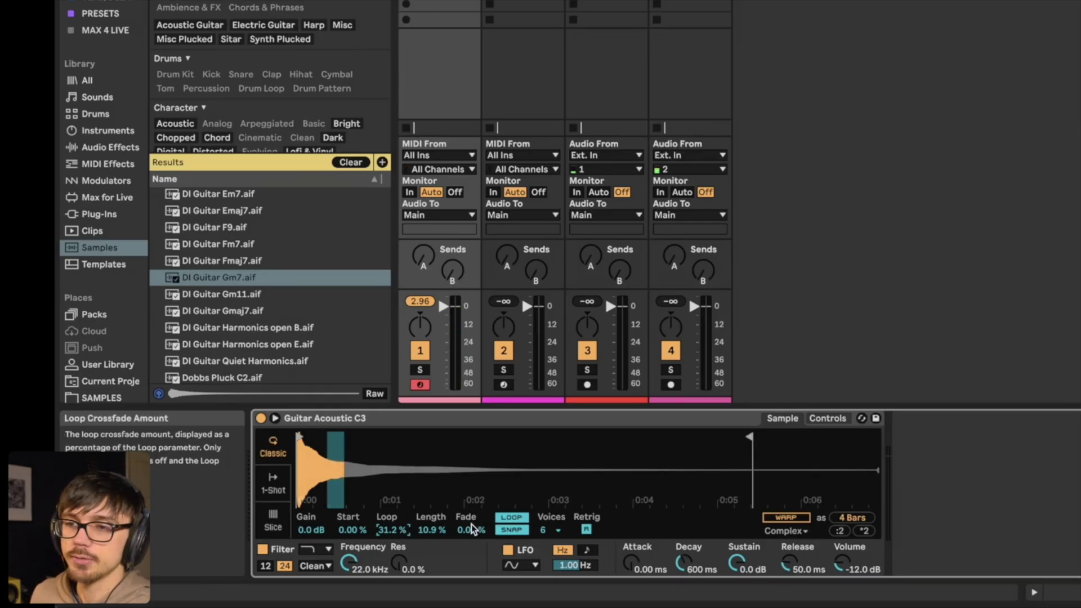
# - Adjust Simpler's Fade, Length and Loop values to reshape the loop region
pyautogui.moveTo(472, 529); pyautogui.dragTo(472, 498)
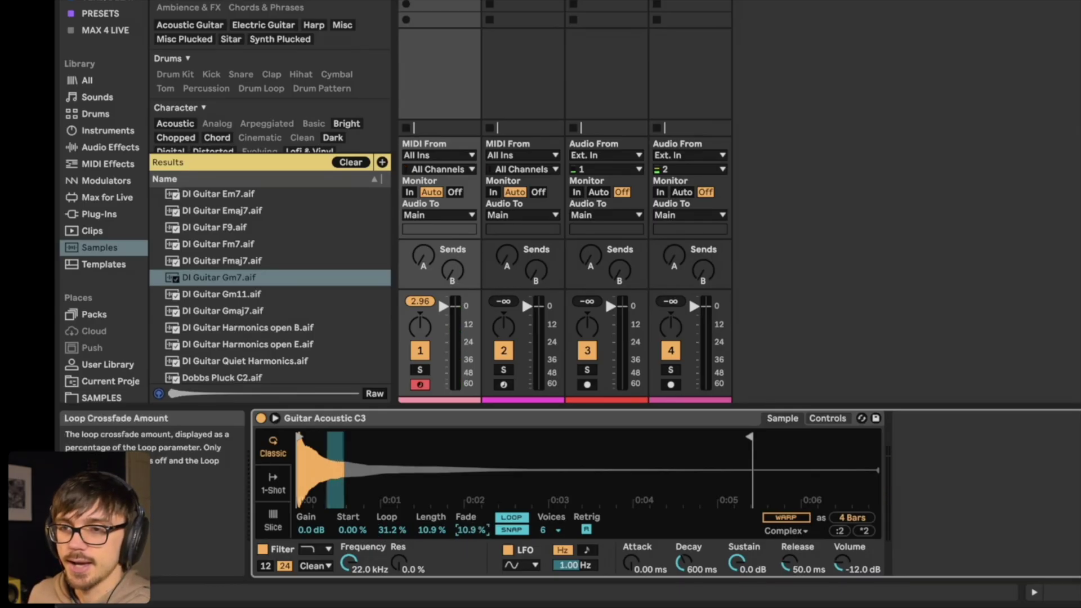
pyautogui.moveTo(432, 529); pyautogui.dragTo(474, 487)
pyautogui.click(392, 529)
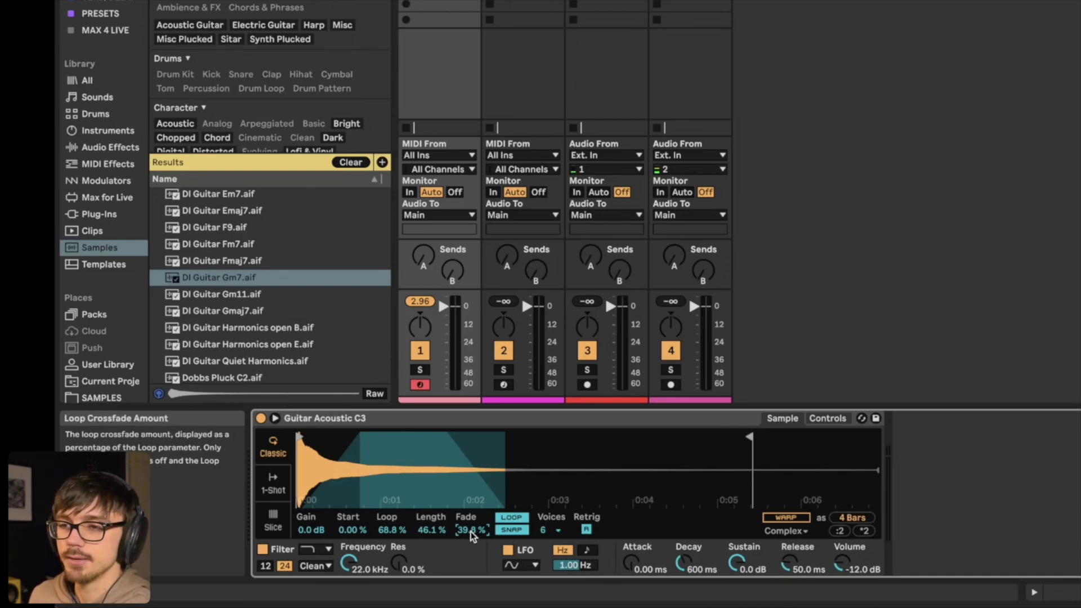
# - Reset the loop crossfade and widen it to 73.4 %, then play a note to audition
pyautogui.moveTo(472, 529)
pyautogui.mouseDown()
pyautogui.moveTo(401, 538)
pyautogui.moveTo(400, 554)
pyautogui.moveTo(471, 521)
pyautogui.moveTo(472, 509)
pyautogui.mouseUp()
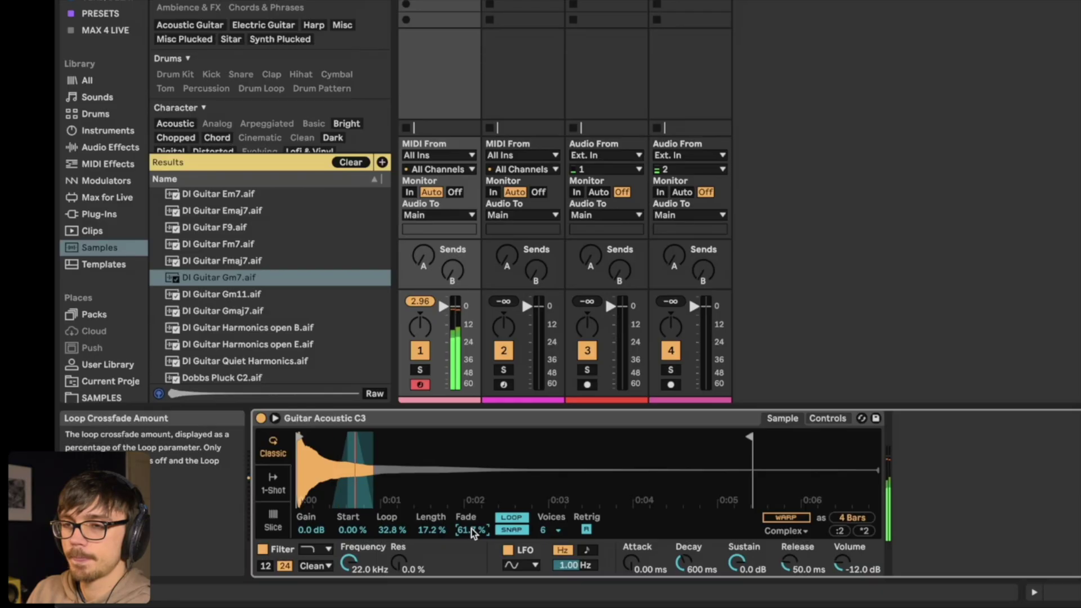
pyautogui.press('Delete')
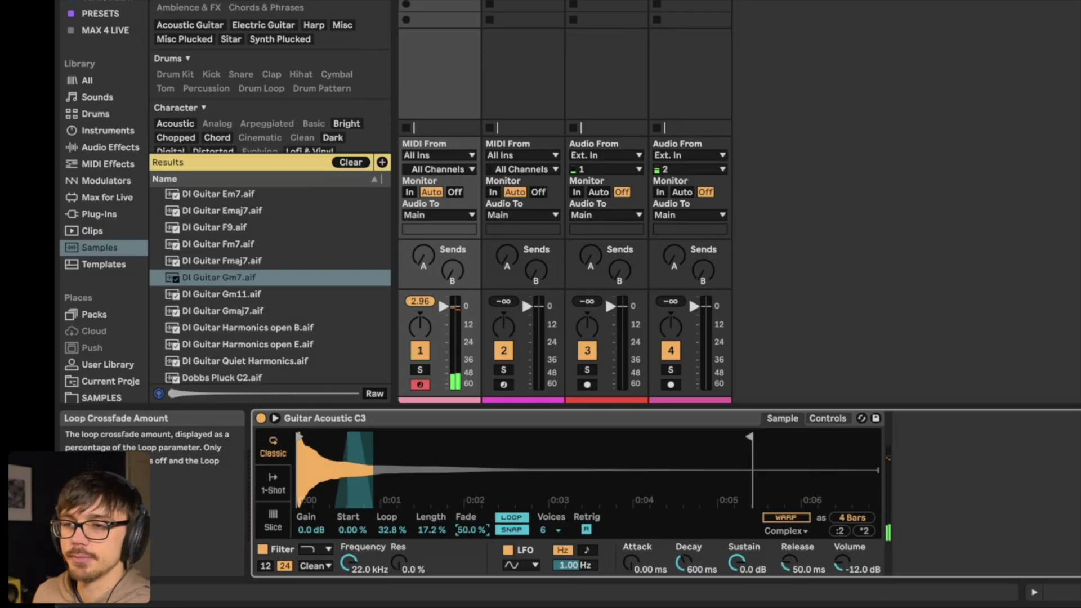
pyautogui.moveTo(471, 528); pyautogui.dragTo(471, 501)
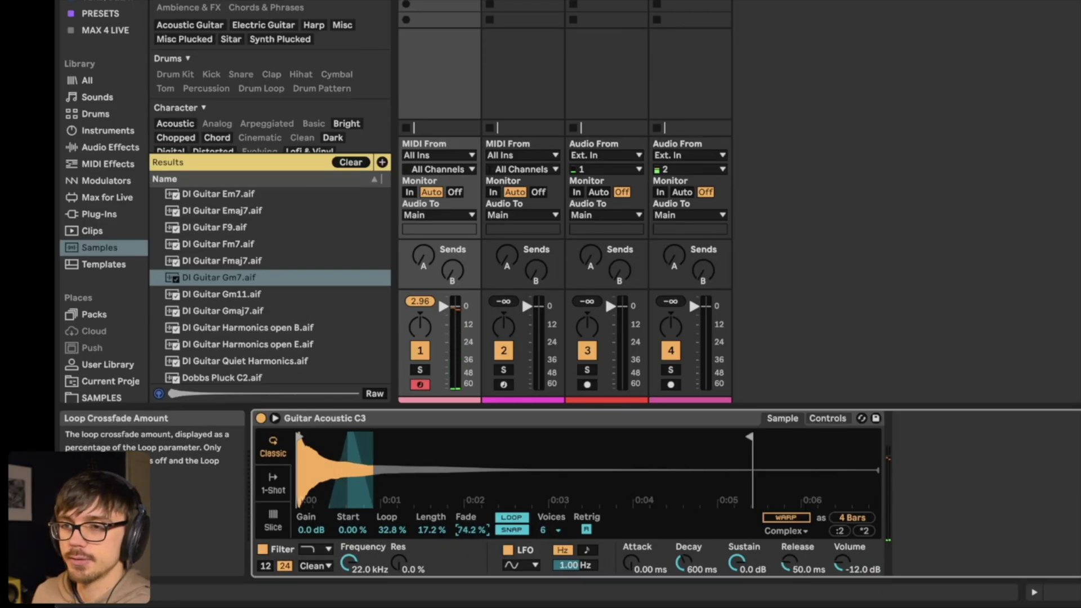
pyautogui.press('a')
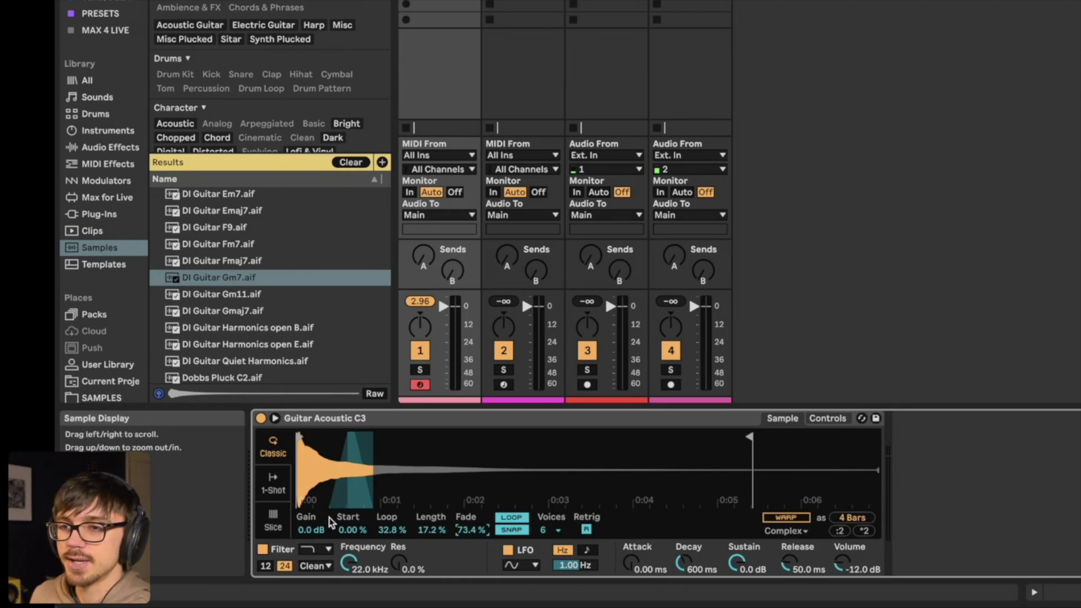
# - Move the sample start past the attack and set Length 5.47 %, Loop 57.0 %
pyautogui.moveTo(299, 436); pyautogui.dragTo(317, 438)
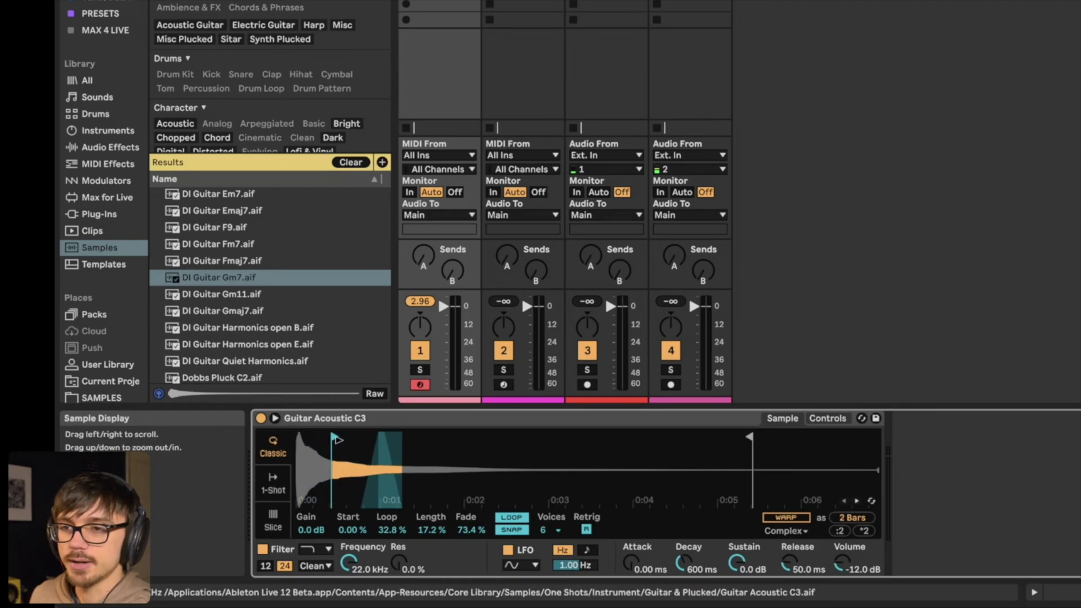
pyautogui.moveTo(432, 530); pyautogui.dragTo(432, 553)
pyautogui.moveTo(392, 529); pyautogui.dragTo(391, 512)
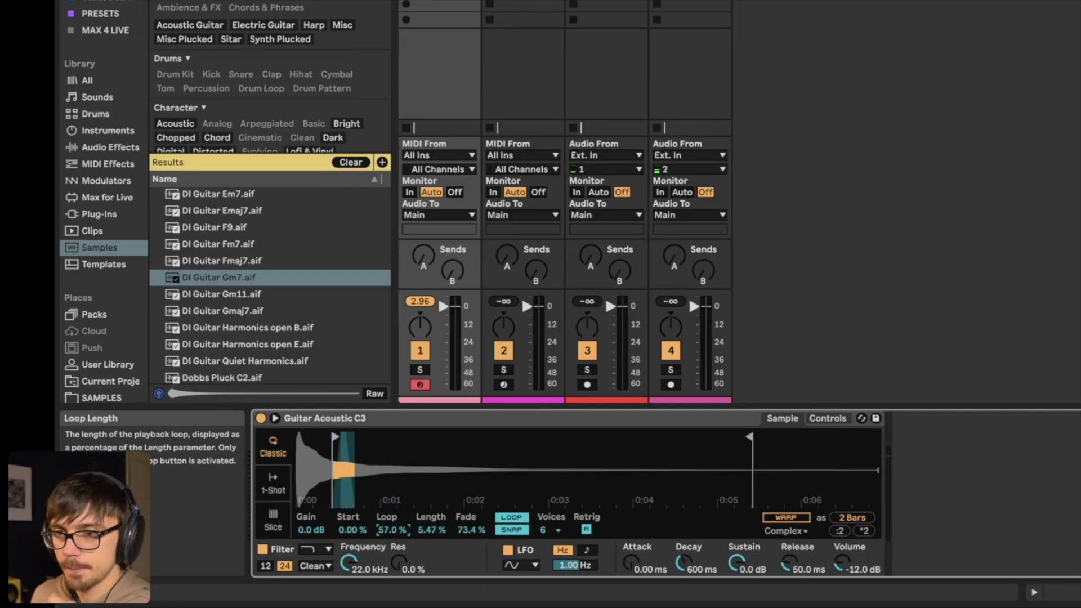
pyautogui.rightClick(378, 462)
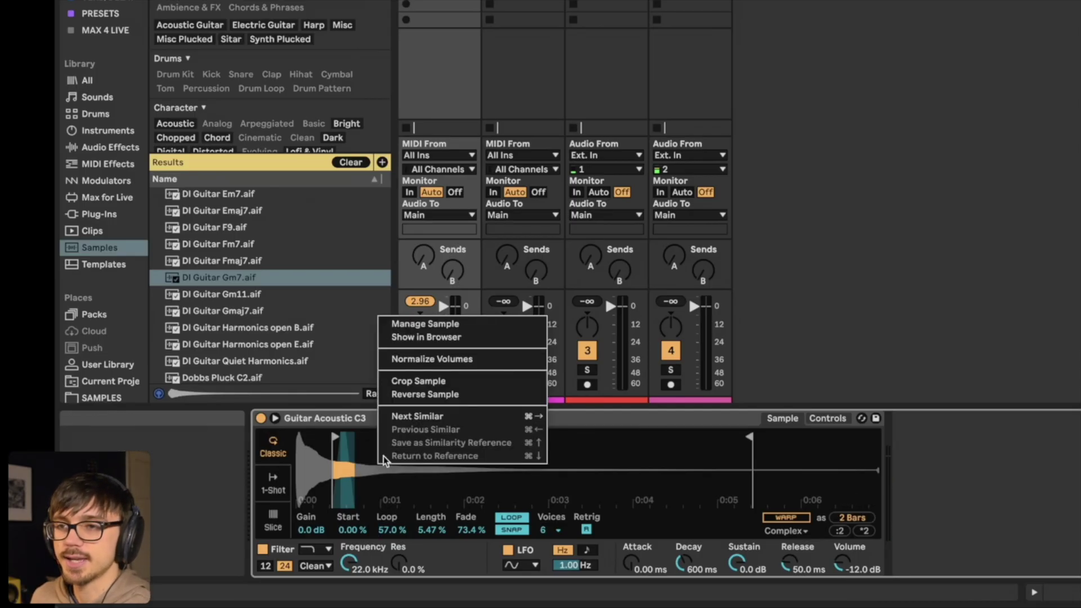
# - Reverse the sample, widen Length to 96.1 %, then reverse it back to play forward
pyautogui.click(439, 398)
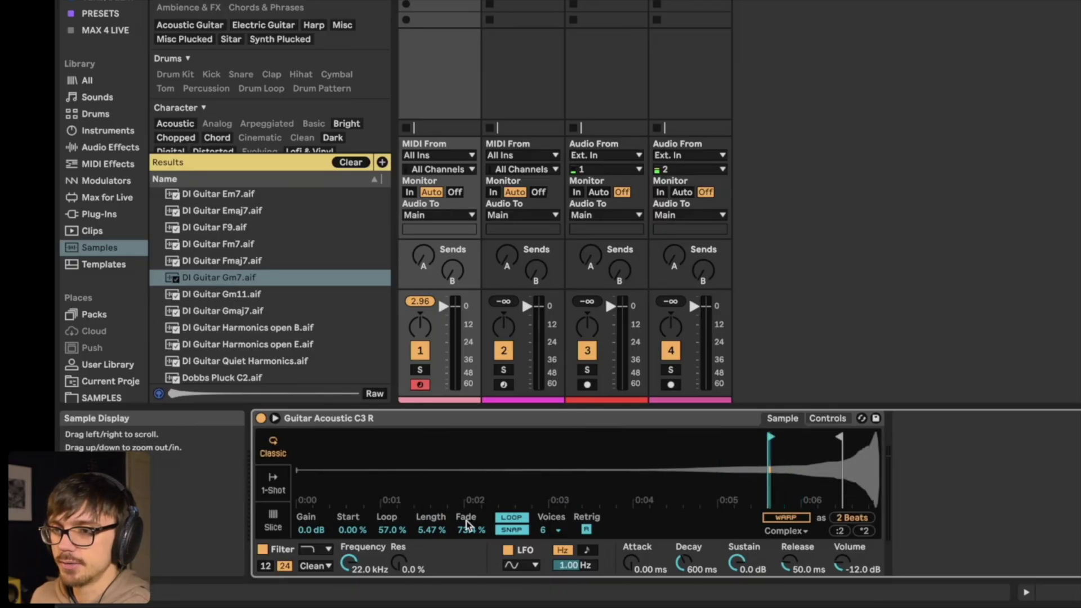
pyautogui.moveTo(431, 529); pyautogui.dragTo(431, 467)
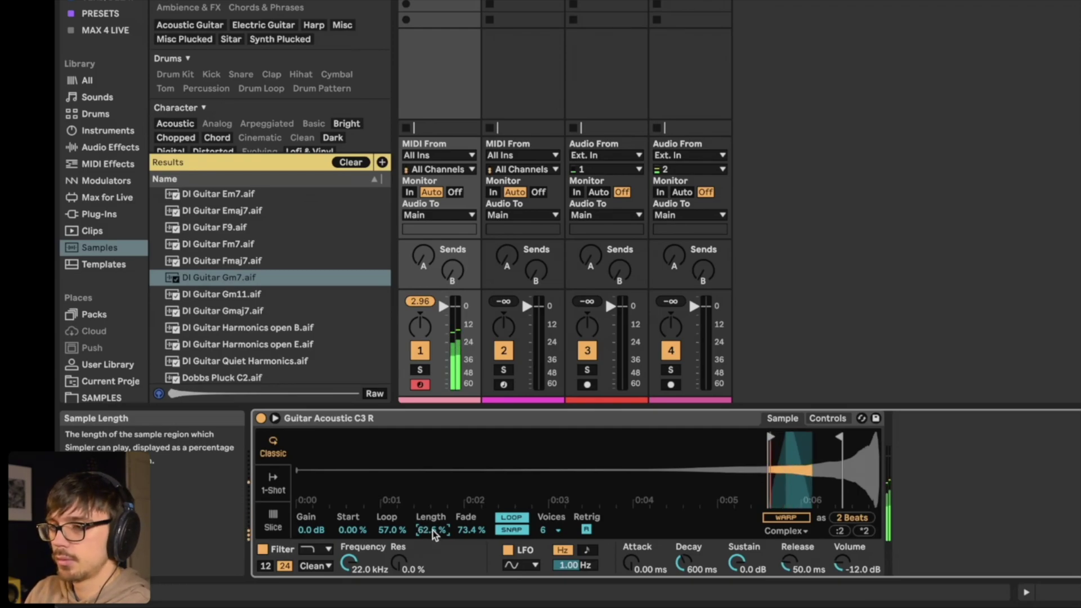
pyautogui.moveTo(432, 529); pyautogui.dragTo(432, 509)
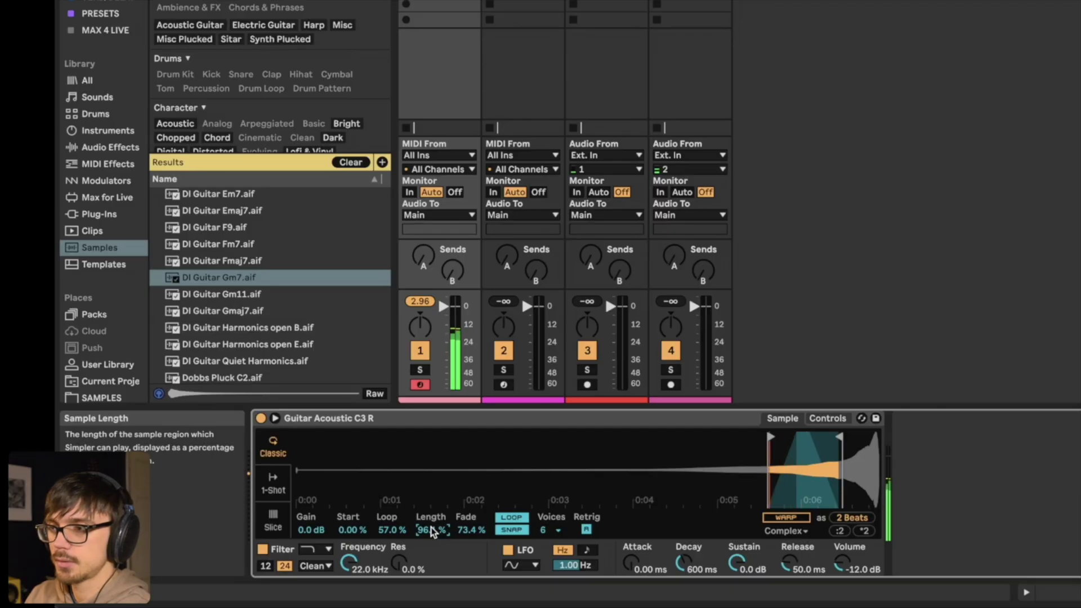
pyautogui.rightClick(715, 485)
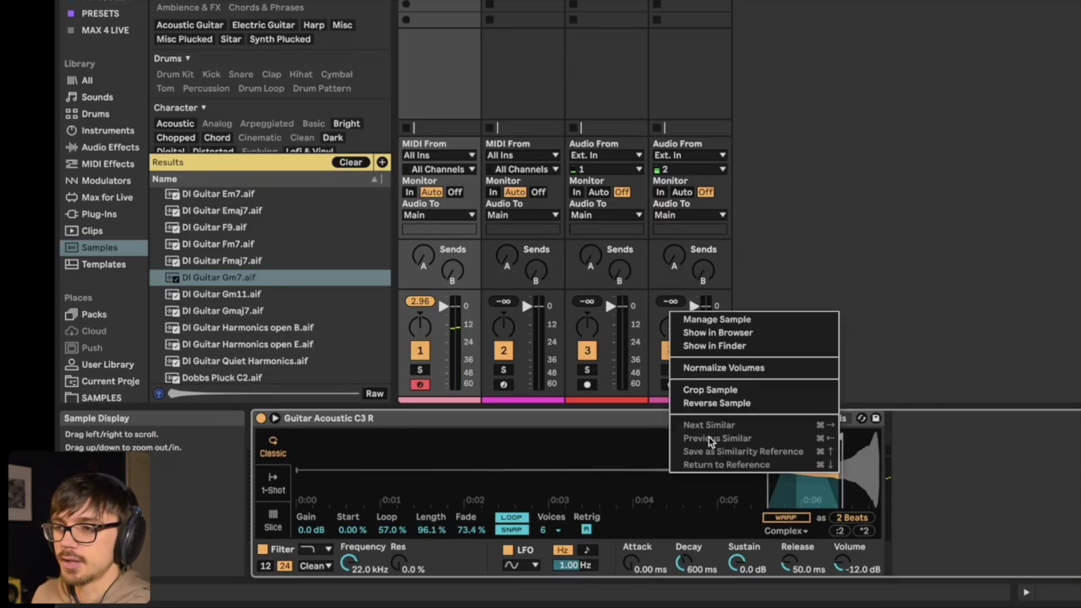
pyautogui.click(707, 403)
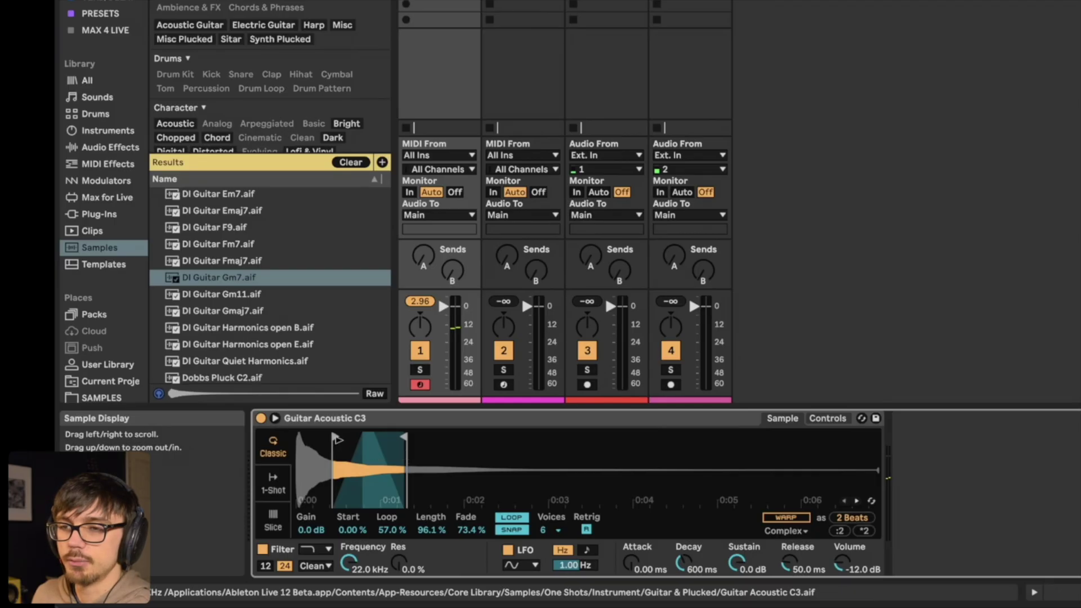
# - Replace Guitar Acoustic C3 with Electric Guitar Harmonic 6 via Next Similar Sample
pyautogui.moveTo(855, 505)
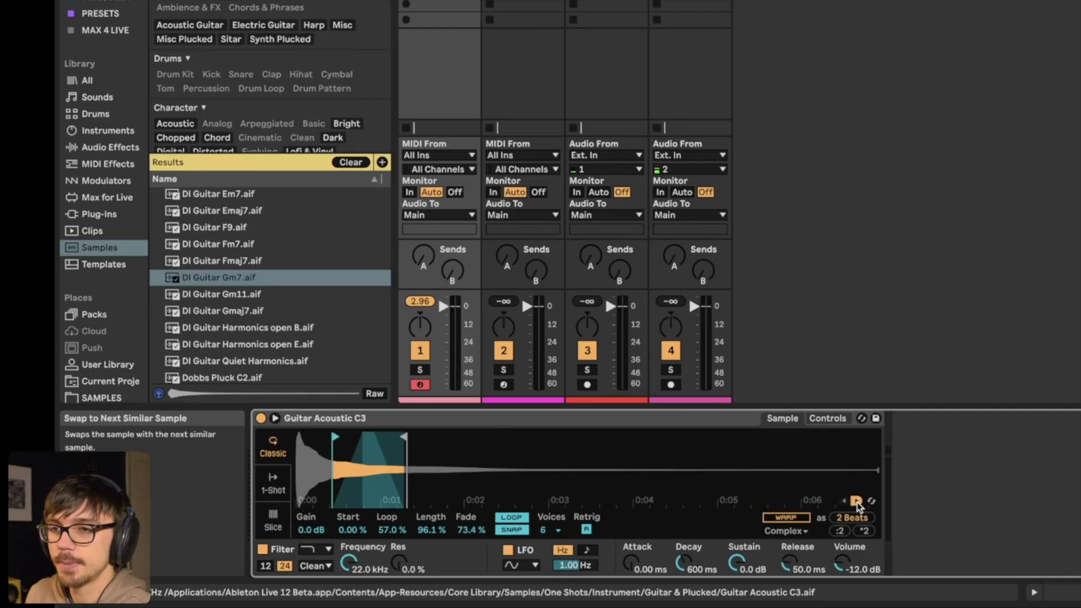
pyautogui.click(856, 501)
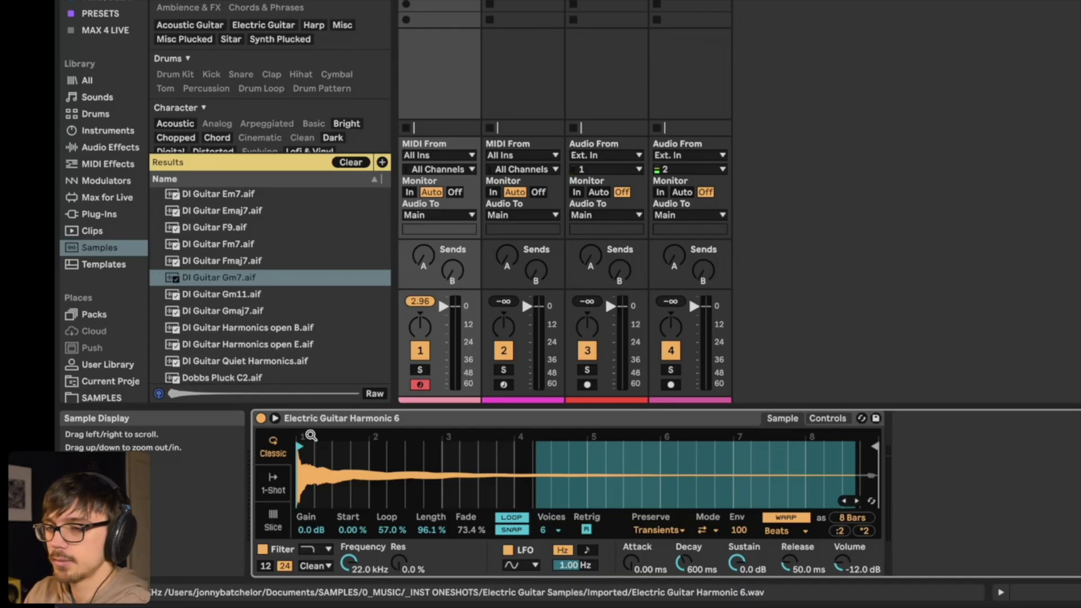
# - Audition Electric Guitar Harmonic 6, set Loop 60.2 %, Length 13.3 %, Fade 25.8 %, and disable warping
pyautogui.press('a')
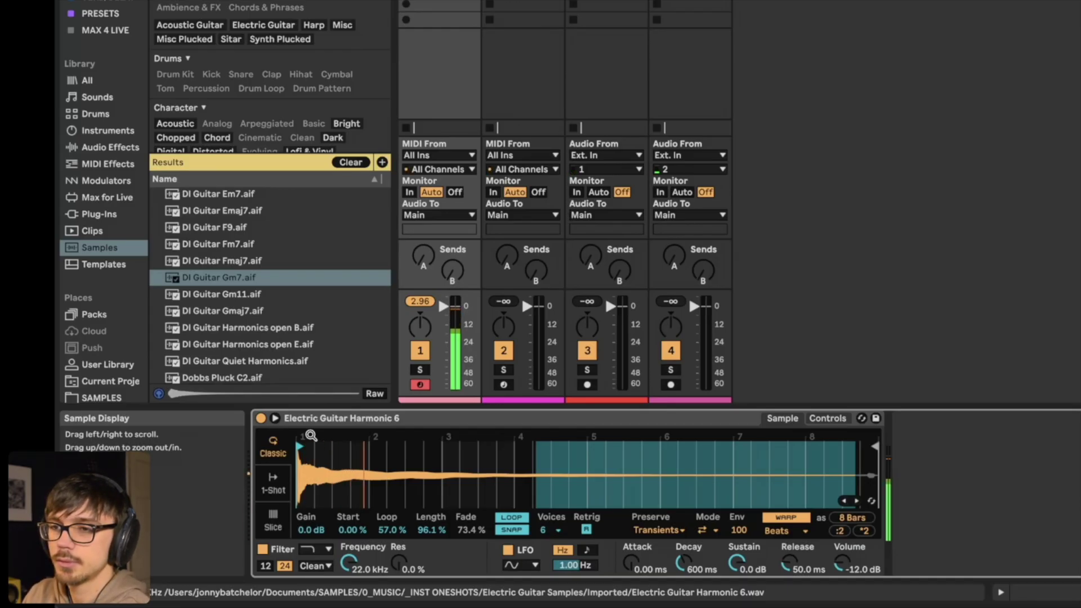
pyautogui.press('a')
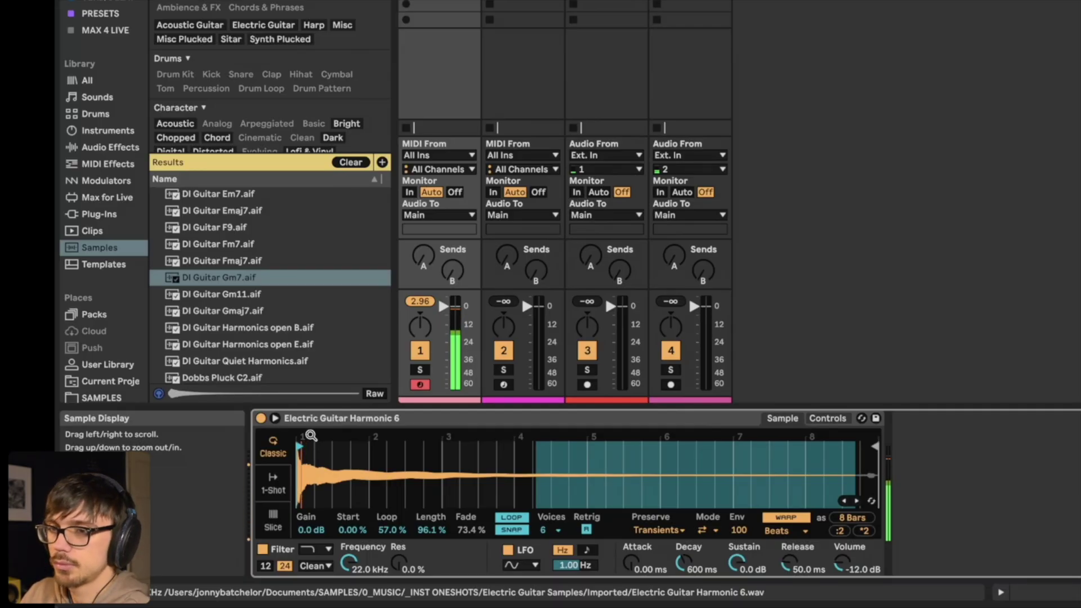
pyautogui.moveTo(400, 528)
pyautogui.mouseDown()
pyautogui.moveTo(401, 513)
pyautogui.moveTo(431, 538)
pyautogui.moveTo(431, 563)
pyautogui.moveTo(400, 523)
pyautogui.moveTo(401, 540)
pyautogui.mouseUp()
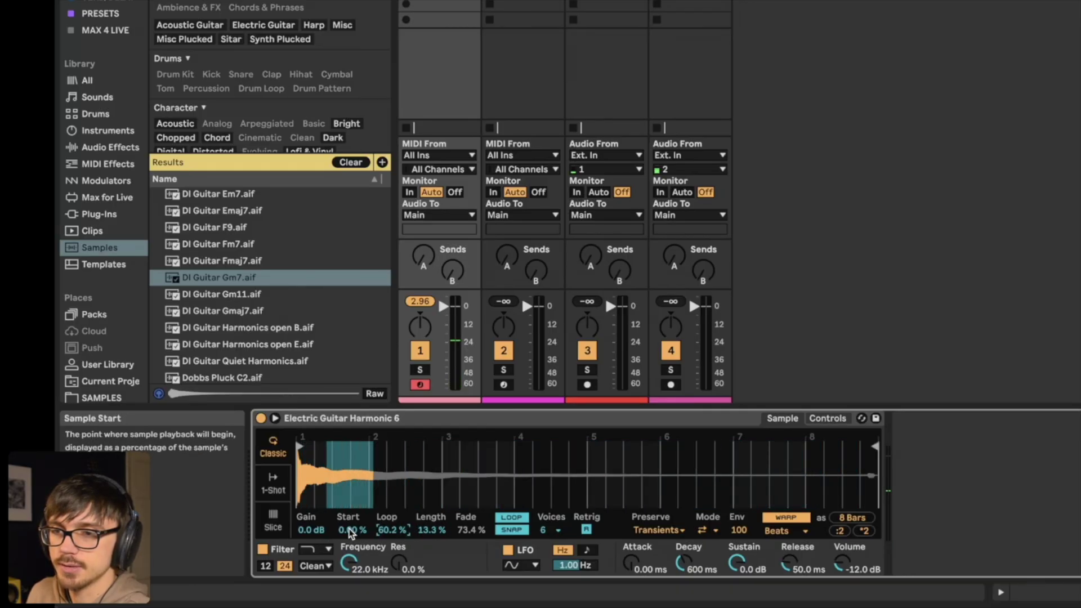
pyautogui.moveTo(302, 448); pyautogui.dragTo(316, 448)
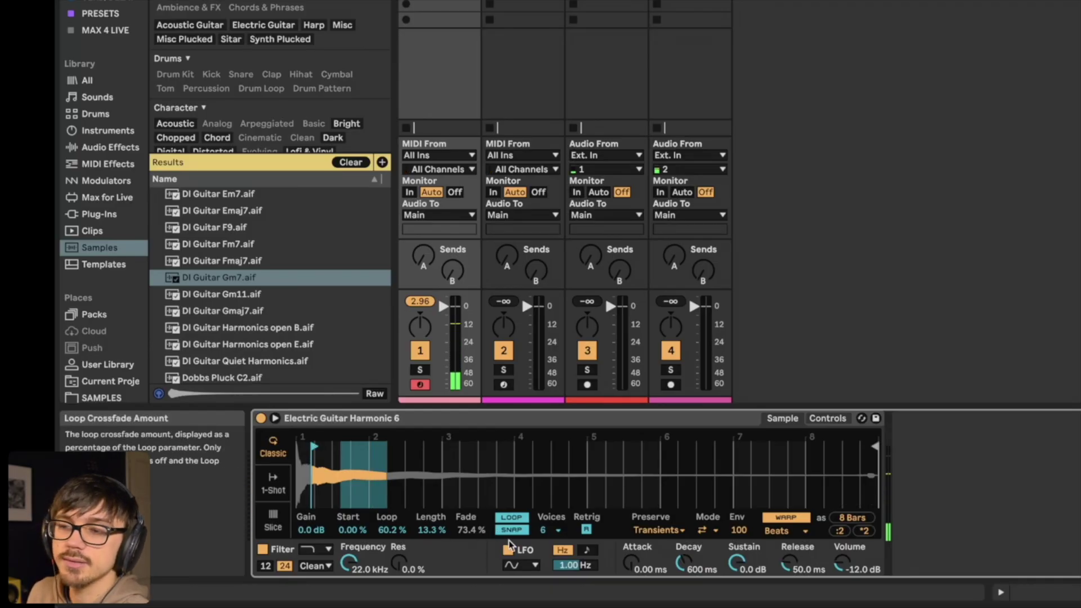
pyautogui.moveTo(460, 536)
pyautogui.mouseDown()
pyautogui.moveTo(461, 526)
pyautogui.moveTo(466, 540)
pyautogui.mouseUp()
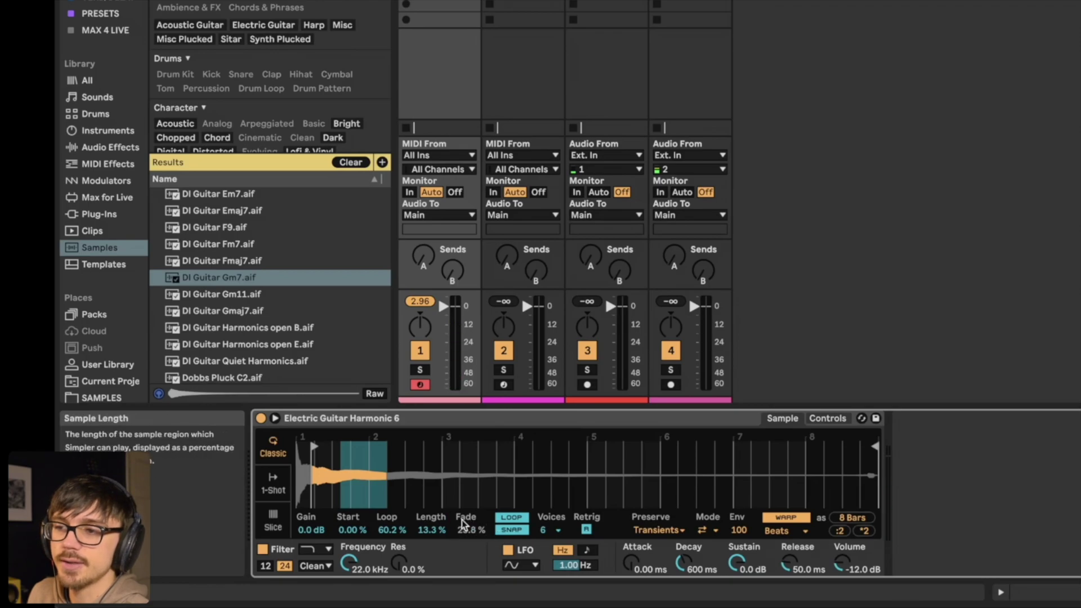
pyautogui.click(778, 518)
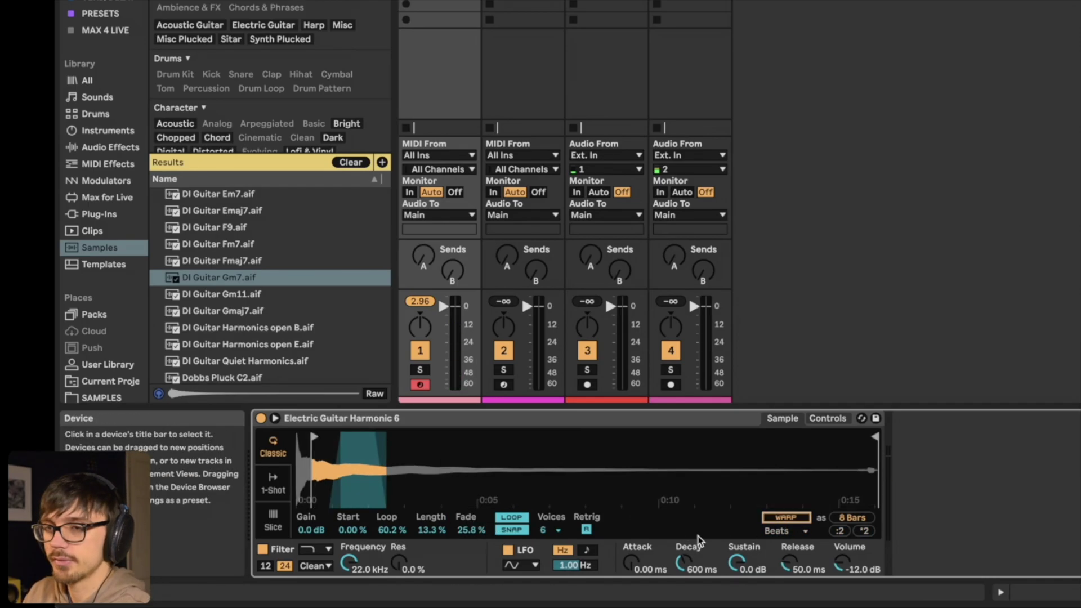